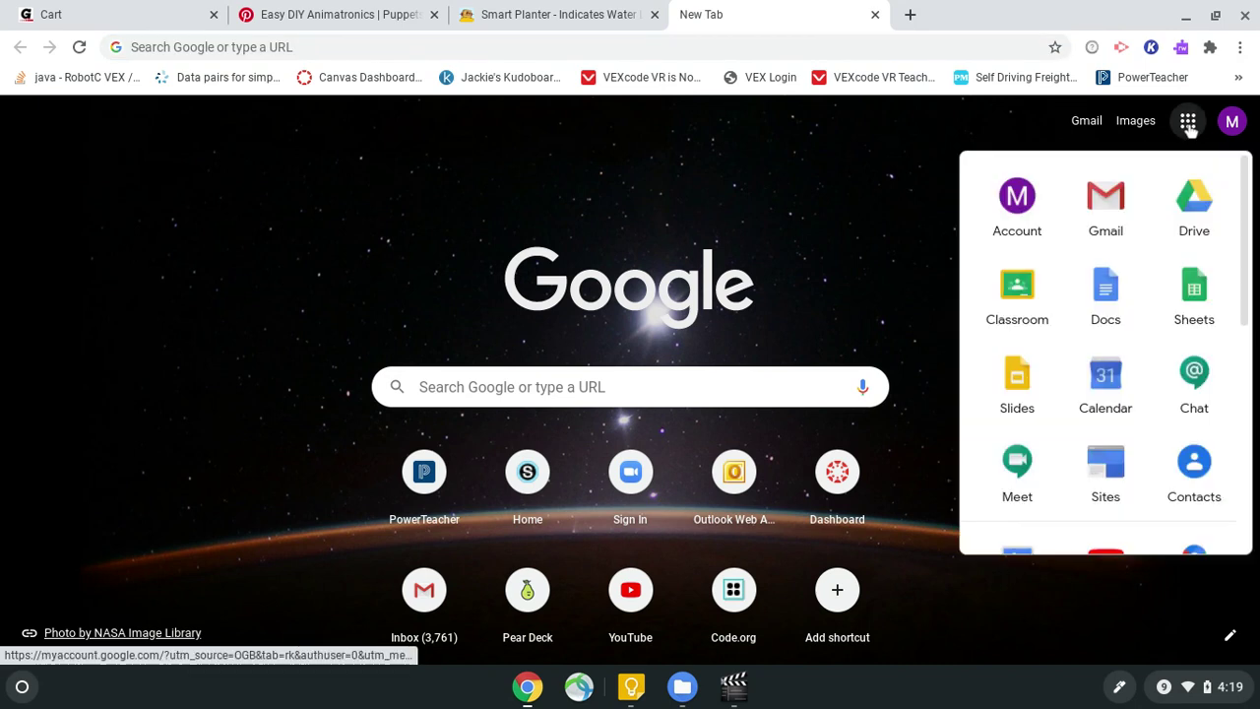
Step: Open Google Forms from the Google apps panel on the new tab page
{"action": "scroll", "coordinate": [1158, 474], "scroll_direction": "down", "scroll_amount": 1}
{"action": "scroll", "coordinate": [1181, 482], "scroll_direction": "down", "scroll_amount": 3}
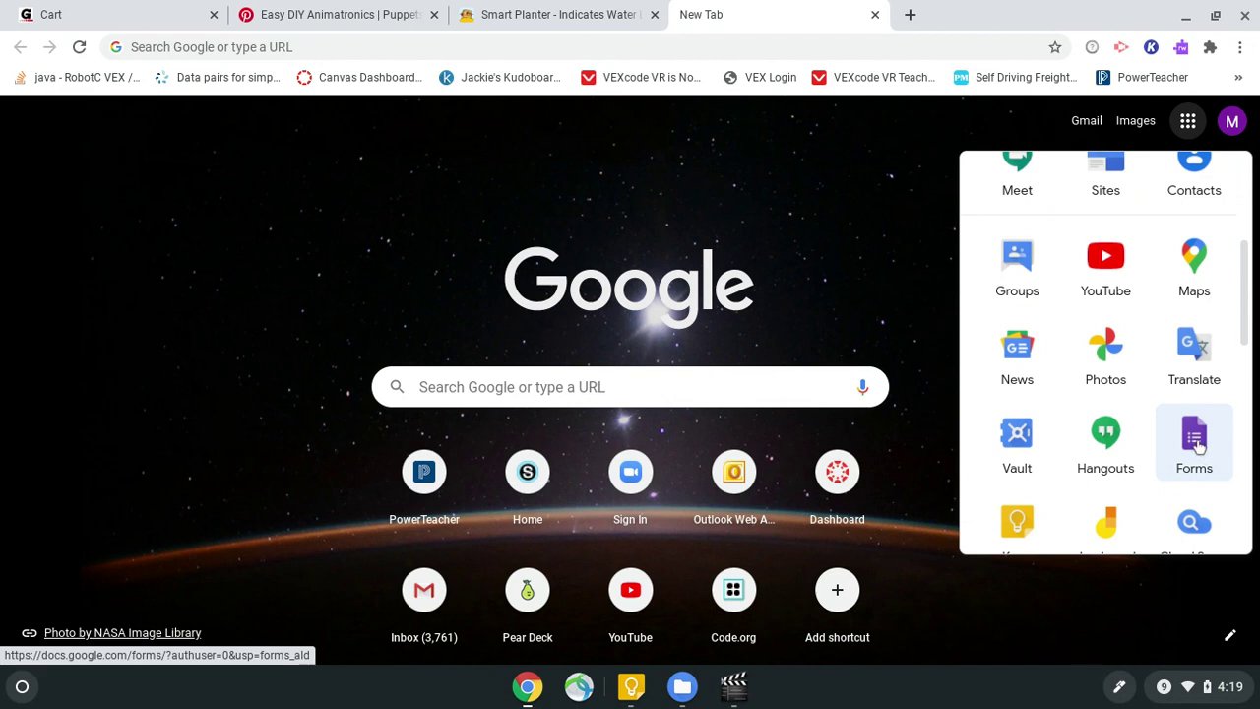
{"action": "left_click", "coordinate": [1196, 445]}
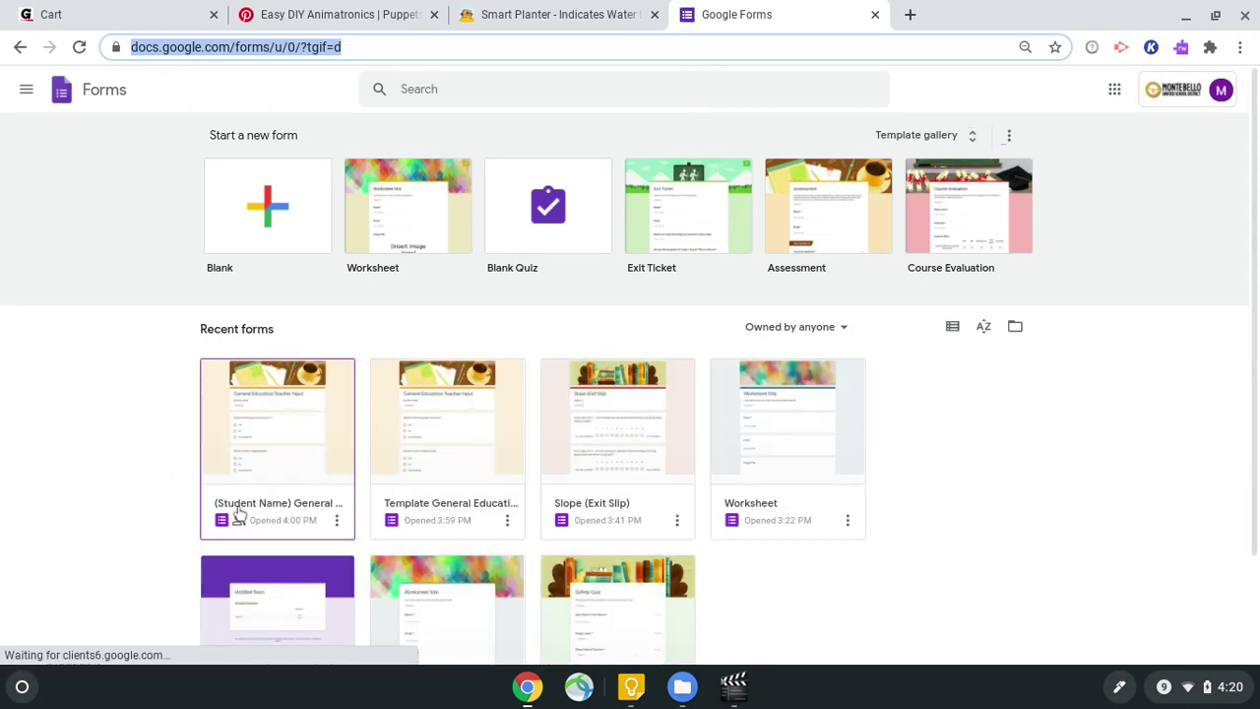
Step: Open the (Student Name) General Education Teacher Input form and show its More options menu
{"action": "left_click", "coordinate": [281, 449]}
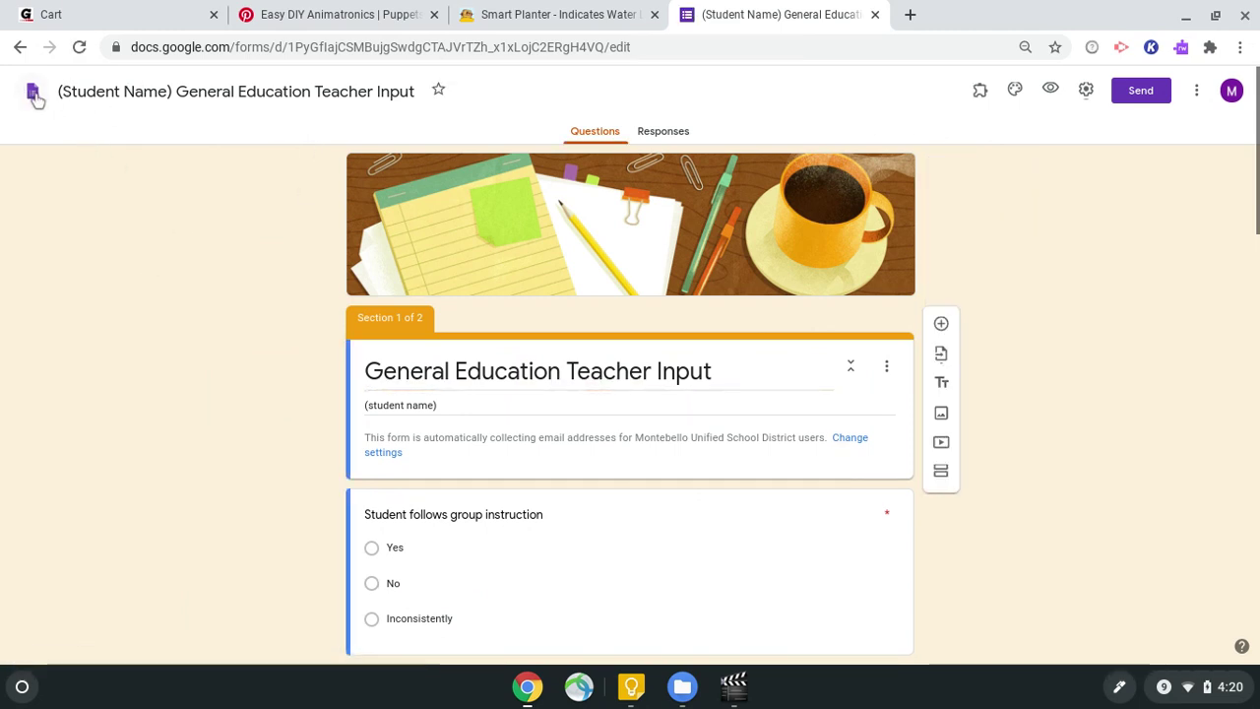
{"action": "left_click", "coordinate": [33, 94]}
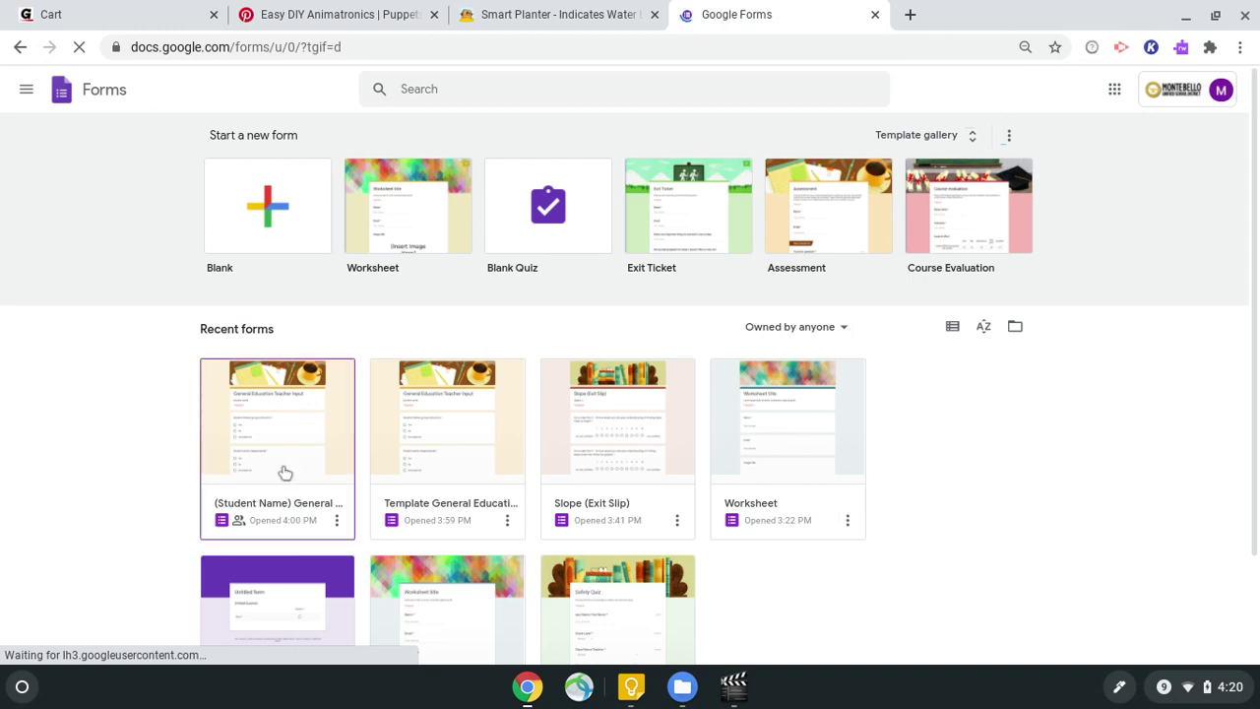
{"action": "scroll", "coordinate": [194, 428], "scroll_direction": "down", "scroll_amount": 1}
{"action": "left_click", "coordinate": [288, 415]}
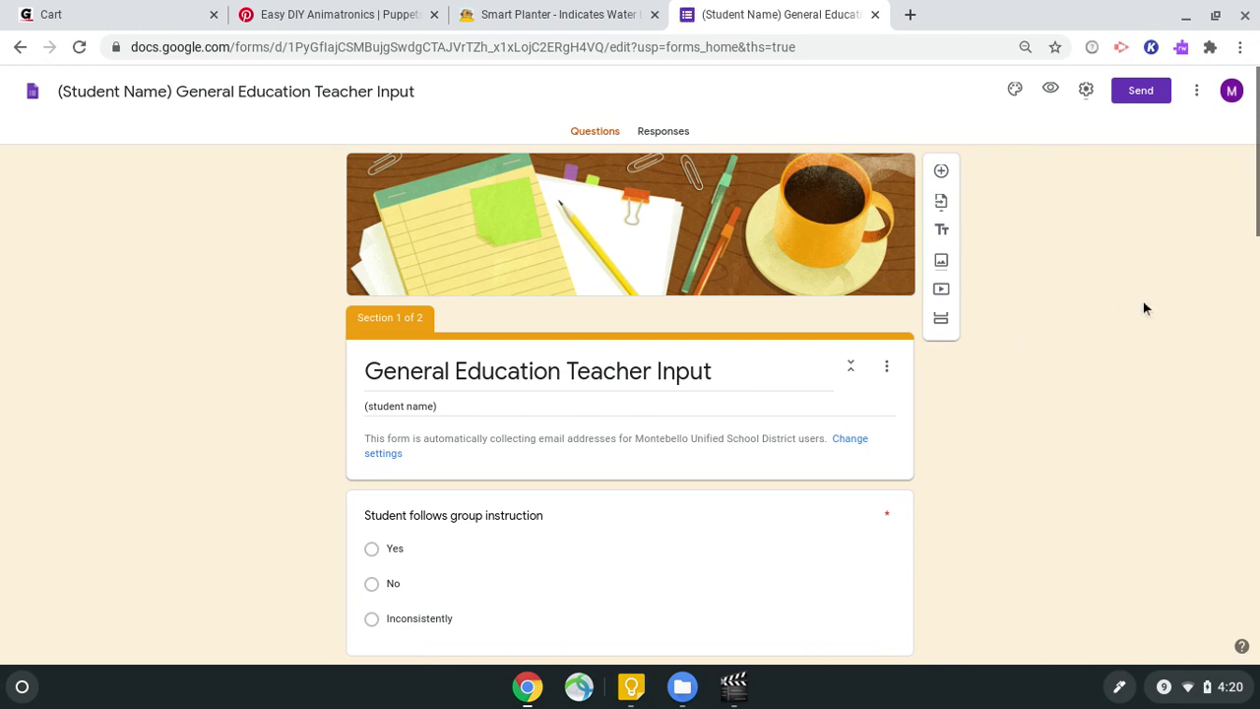
{"action": "left_click", "coordinate": [1197, 102]}
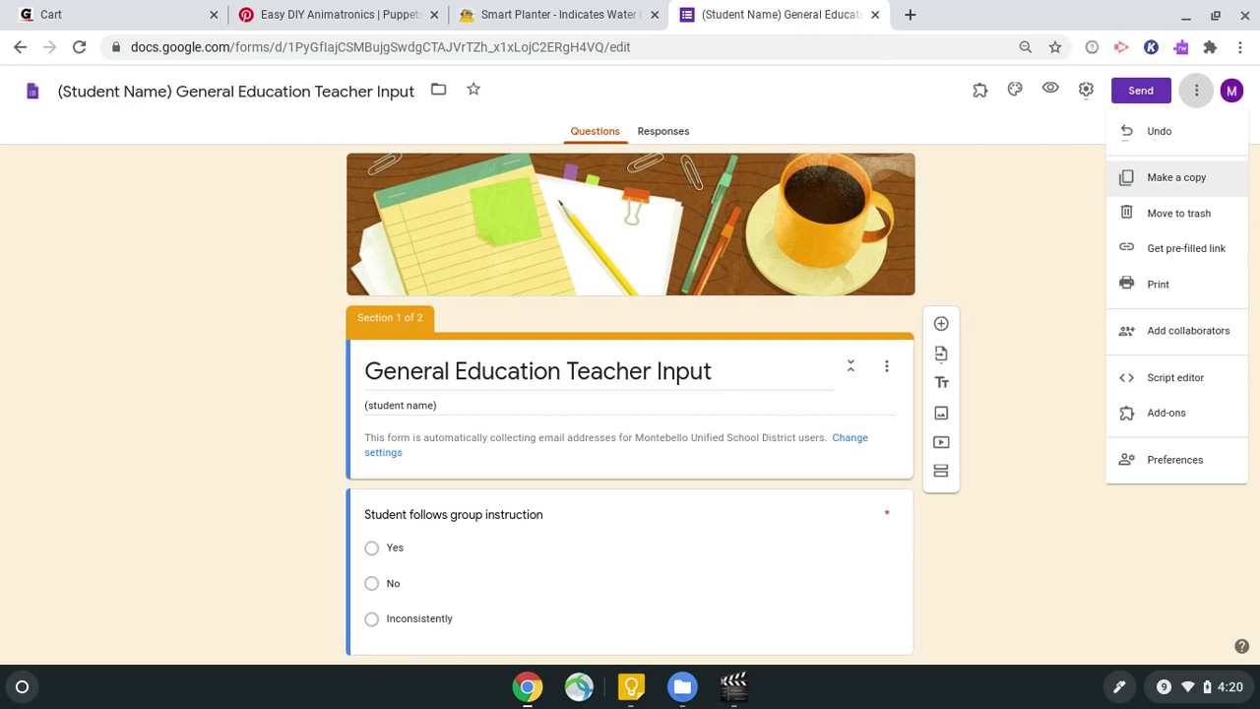
Step: Make a copy of the form, named with the student's full name instead of '(Student Name)'
{"action": "left_click", "coordinate": [1195, 177]}
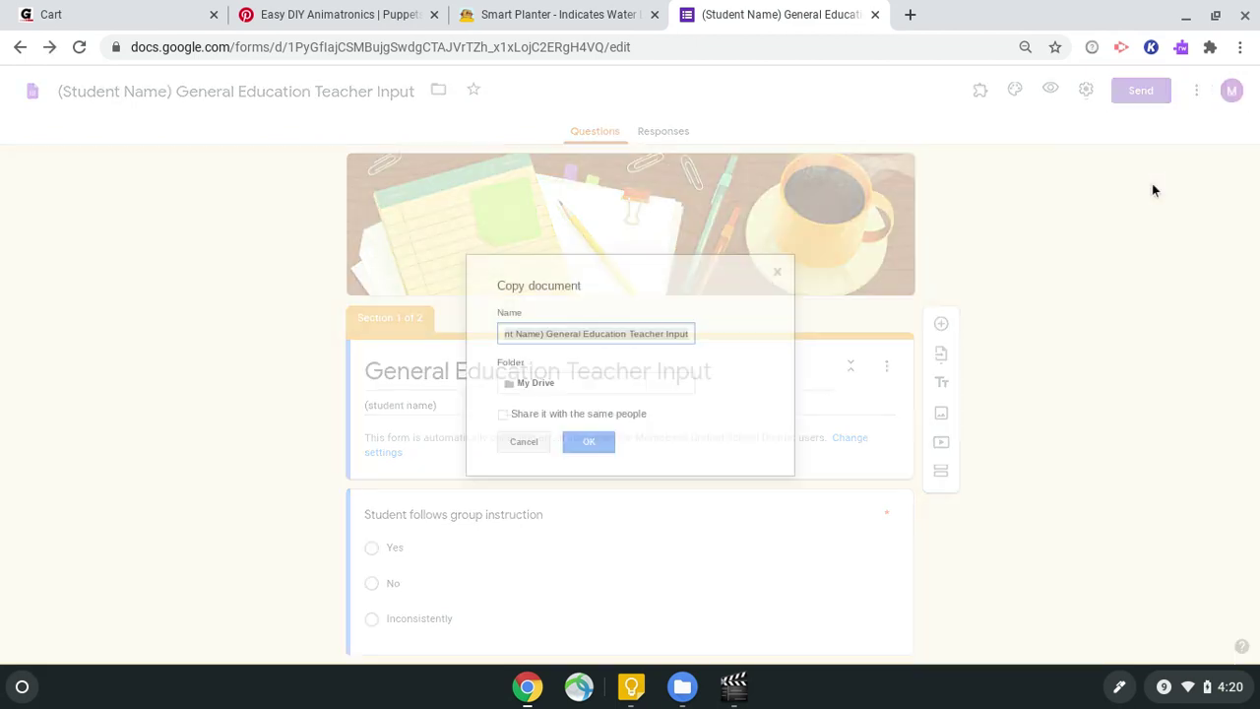
{"action": "left_click", "coordinate": [546, 336]}
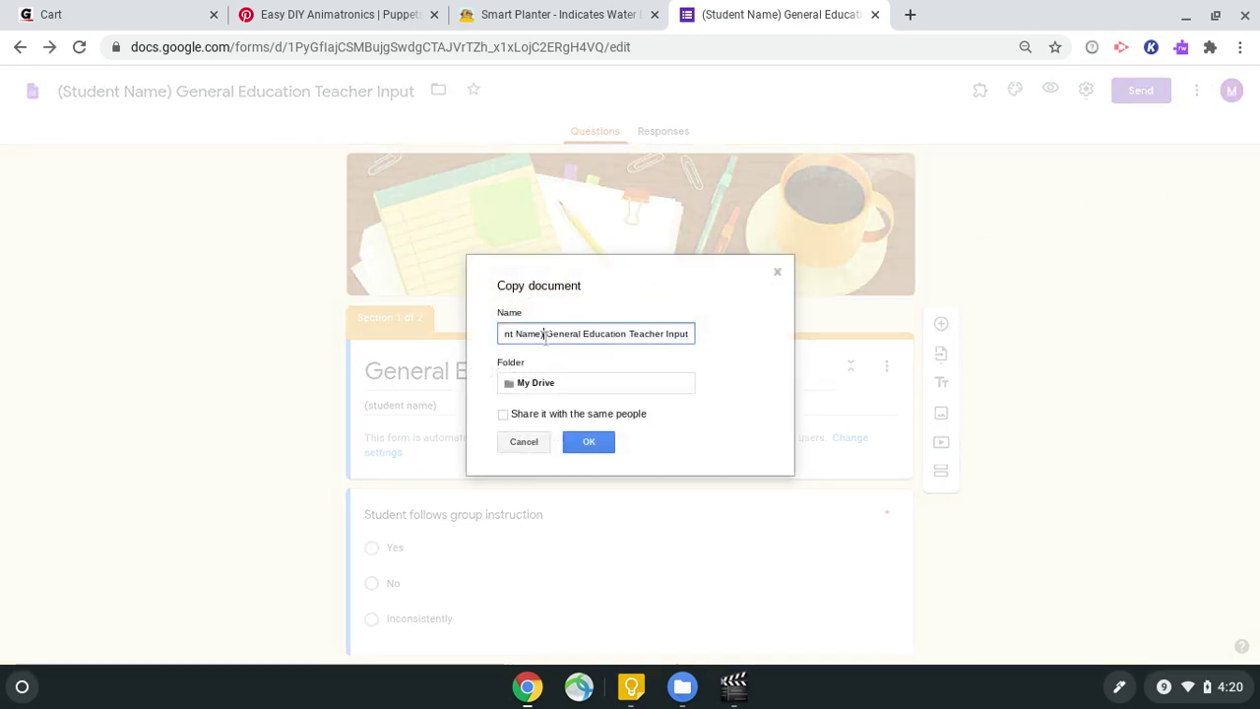
{"action": "key", "text": "BackSpace"}
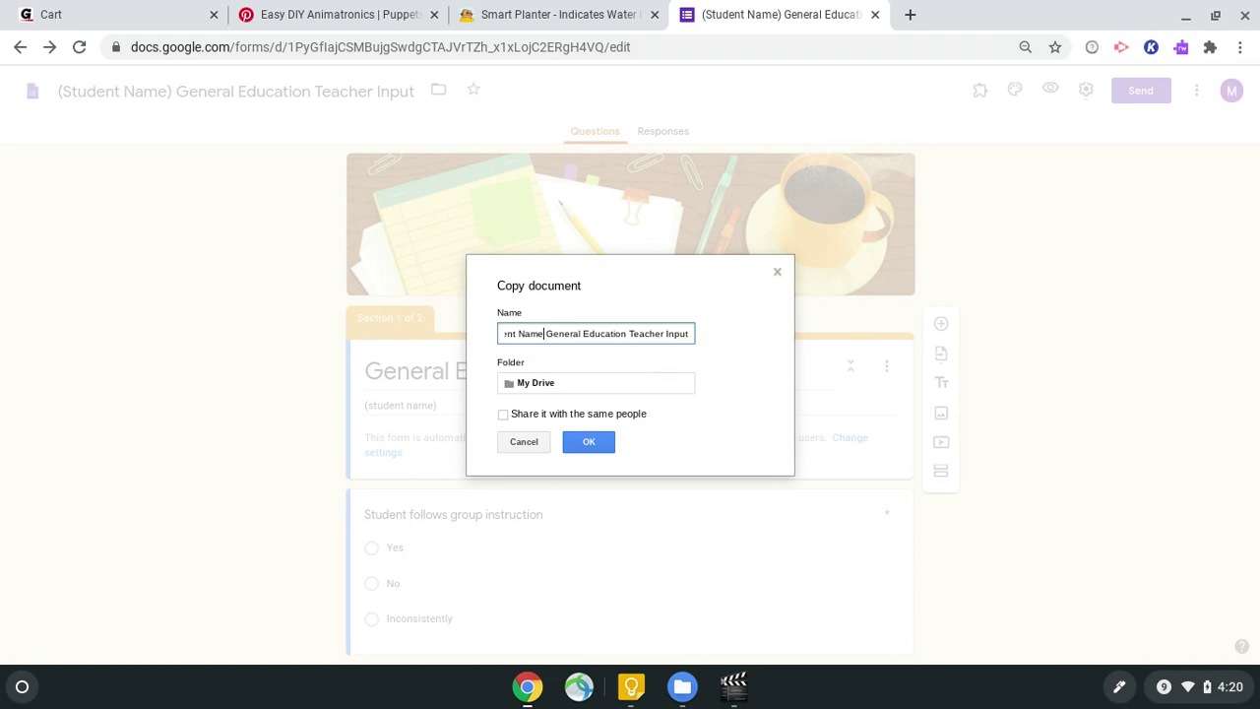
{"action": "key", "text": "BackSpace"}
{"action": "key", "text": "BackSpace"}
{"action": "key", "text": "BackSpace"}
{"action": "key", "text": "BackSpace"}
{"action": "key", "text": "BackSpace"}
{"action": "key", "text": "BackSpace"}
{"action": "key", "text": "BackSpace"}
{"action": "key", "text": "BackSpace"}
{"action": "key", "text": "BackSpace"}
{"action": "key", "text": "BackSpace"}
{"action": "key", "text": "BackSpace"}
{"action": "key", "text": "BackSpace"}
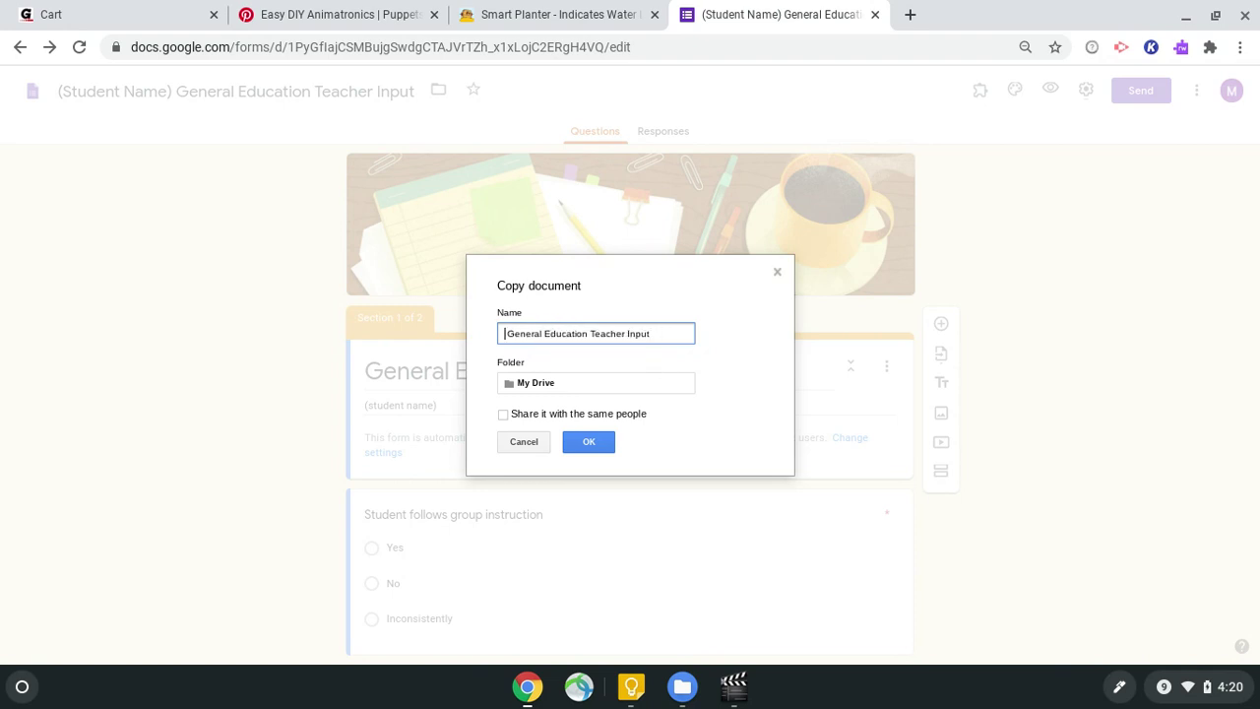
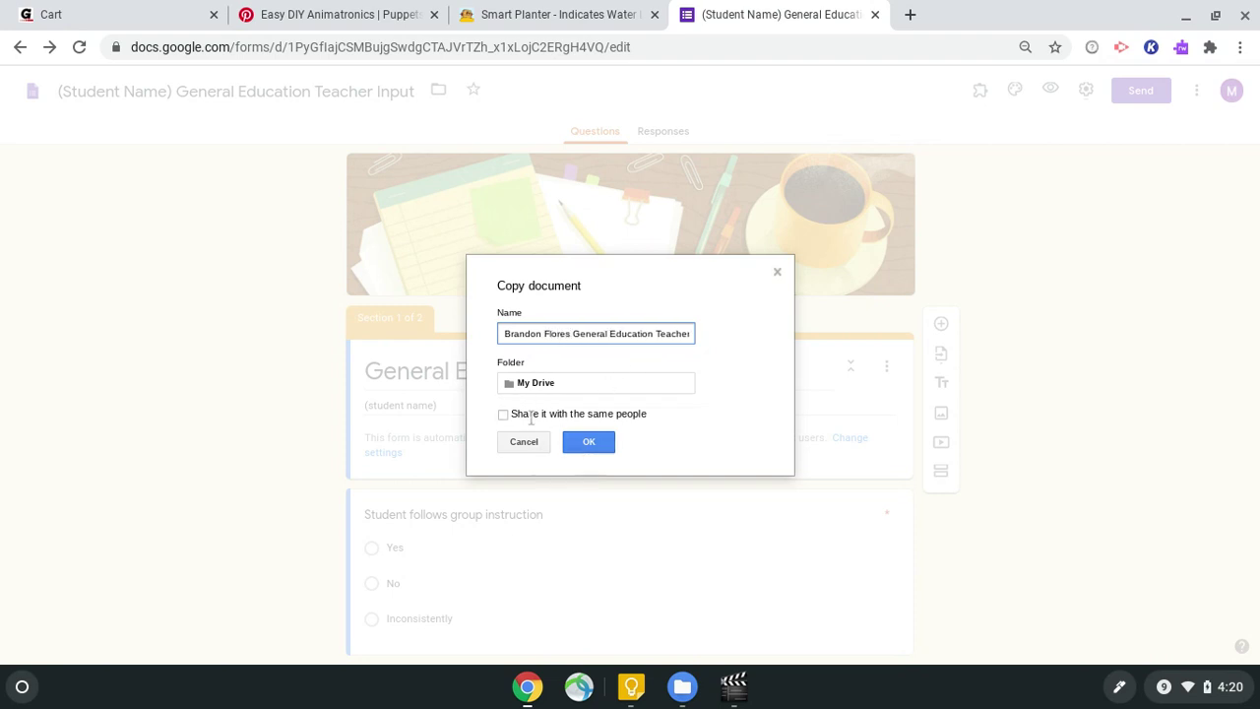
{"action": "left_click", "coordinate": [594, 445]}
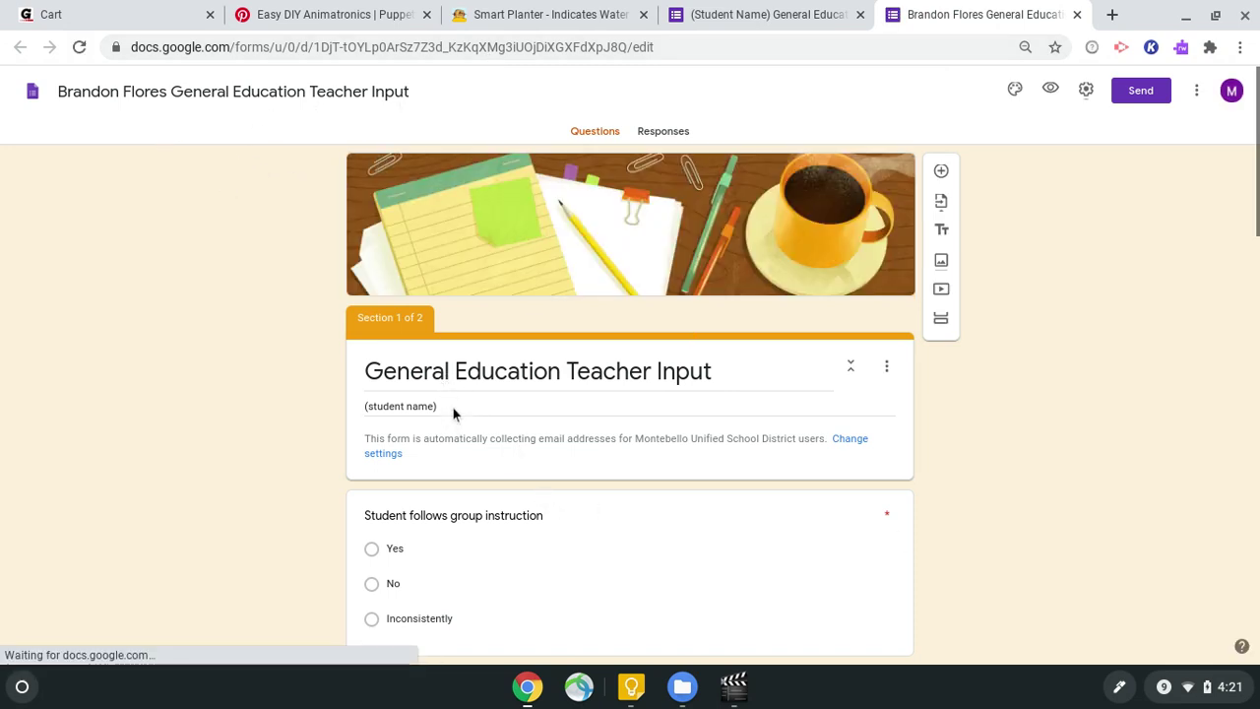
Step: Replace the (student name) placeholder under the form title with the student's name
{"action": "left_click", "coordinate": [445, 412]}
{"action": "triple_click", "coordinate": [445, 405]}
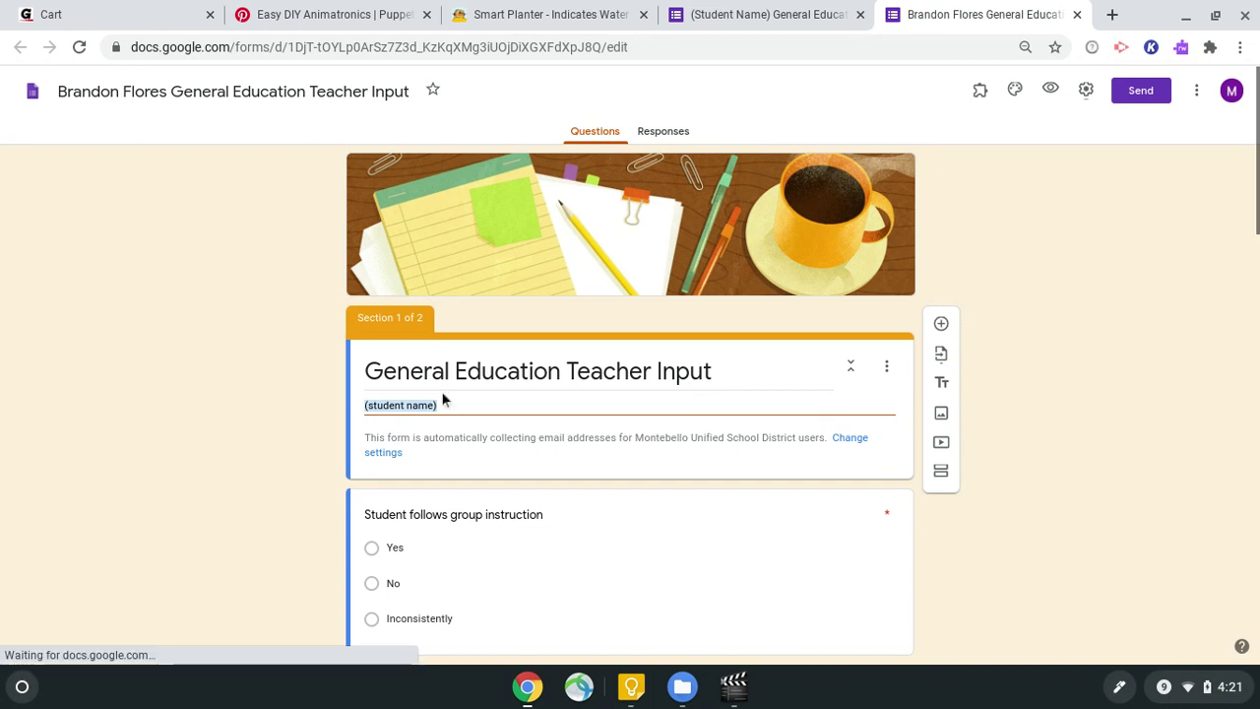
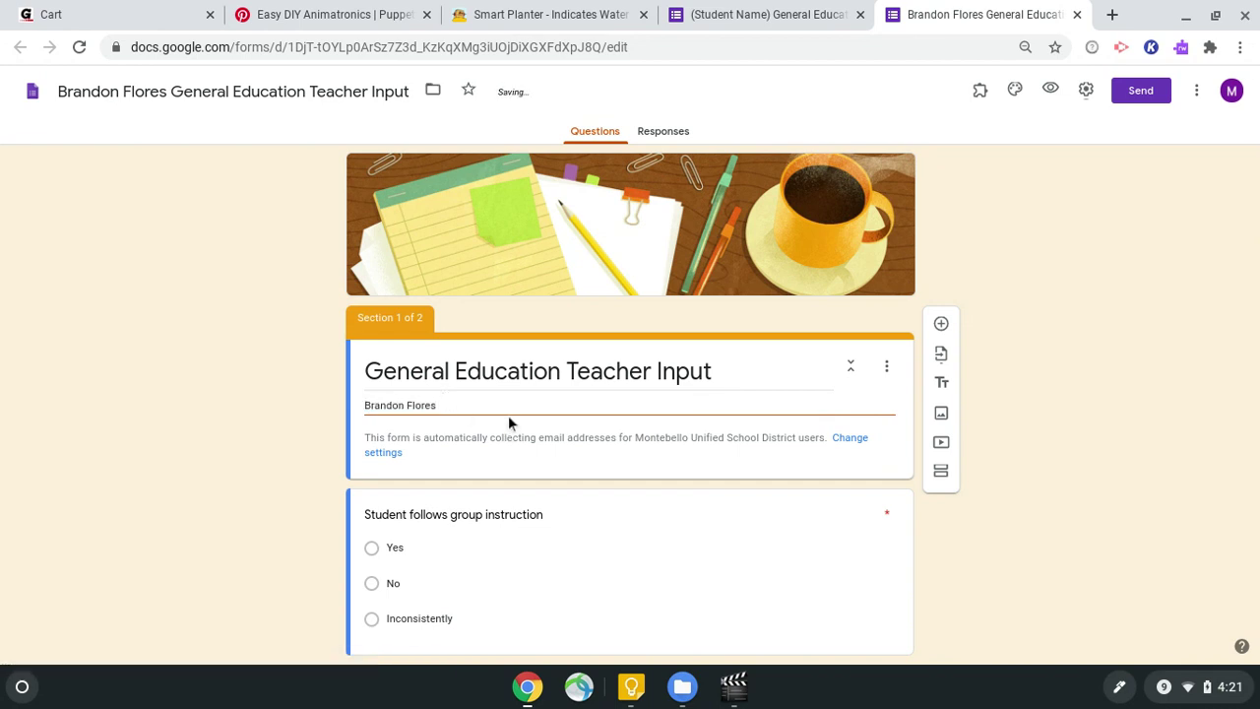
{"action": "scroll", "coordinate": [642, 466], "scroll_direction": "down", "scroll_amount": 9}
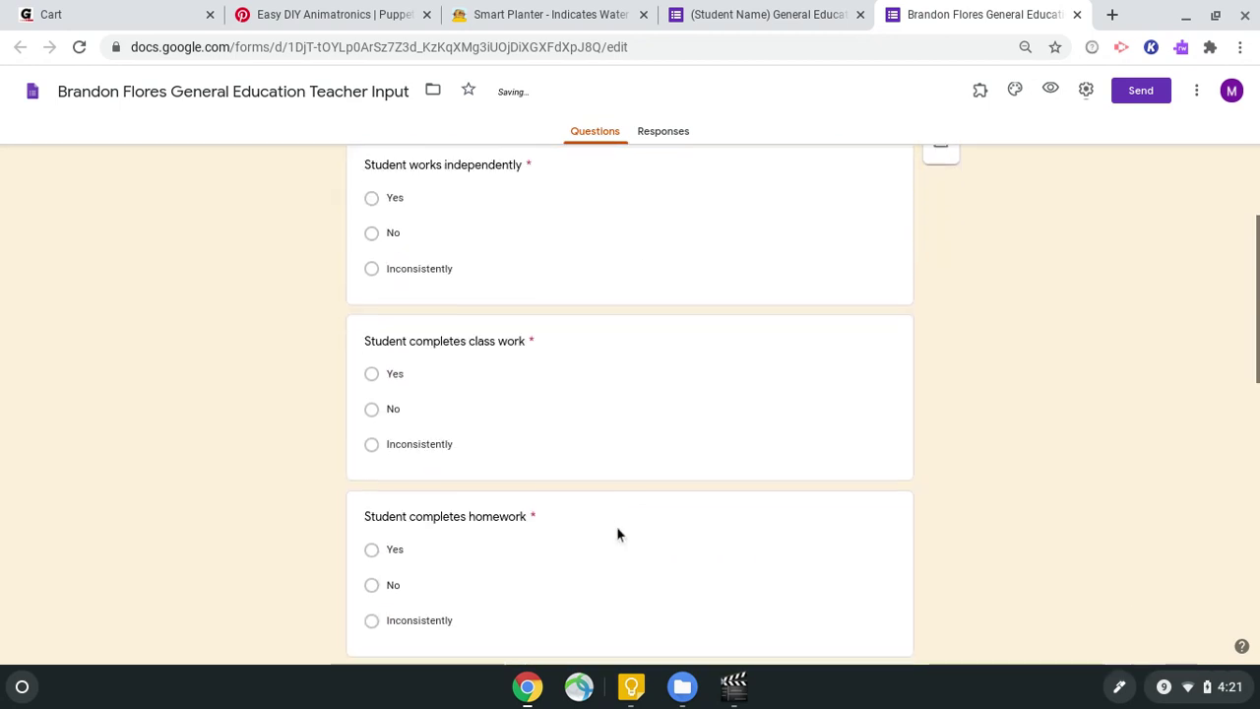
{"action": "scroll", "coordinate": [617, 554], "scroll_direction": "down", "scroll_amount": 3}
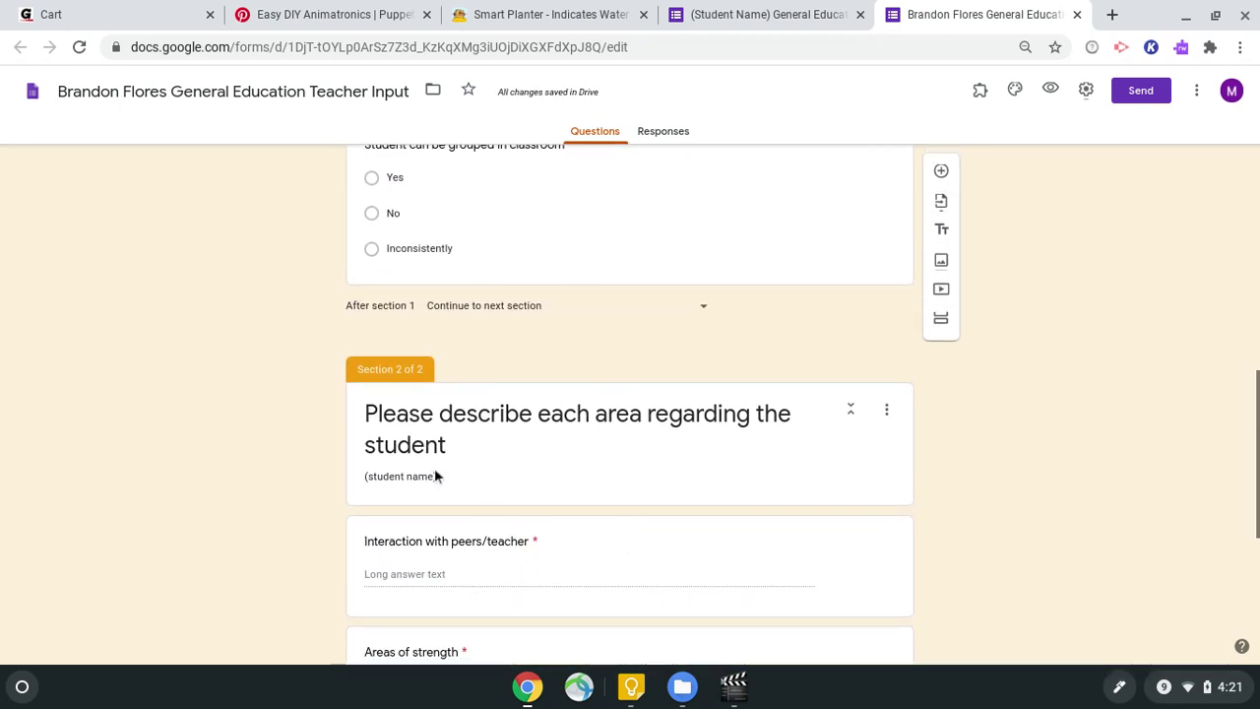
Step: Replace Section 2's (student name) description with the student's name and review the form
{"action": "triple_click", "coordinate": [440, 475]}
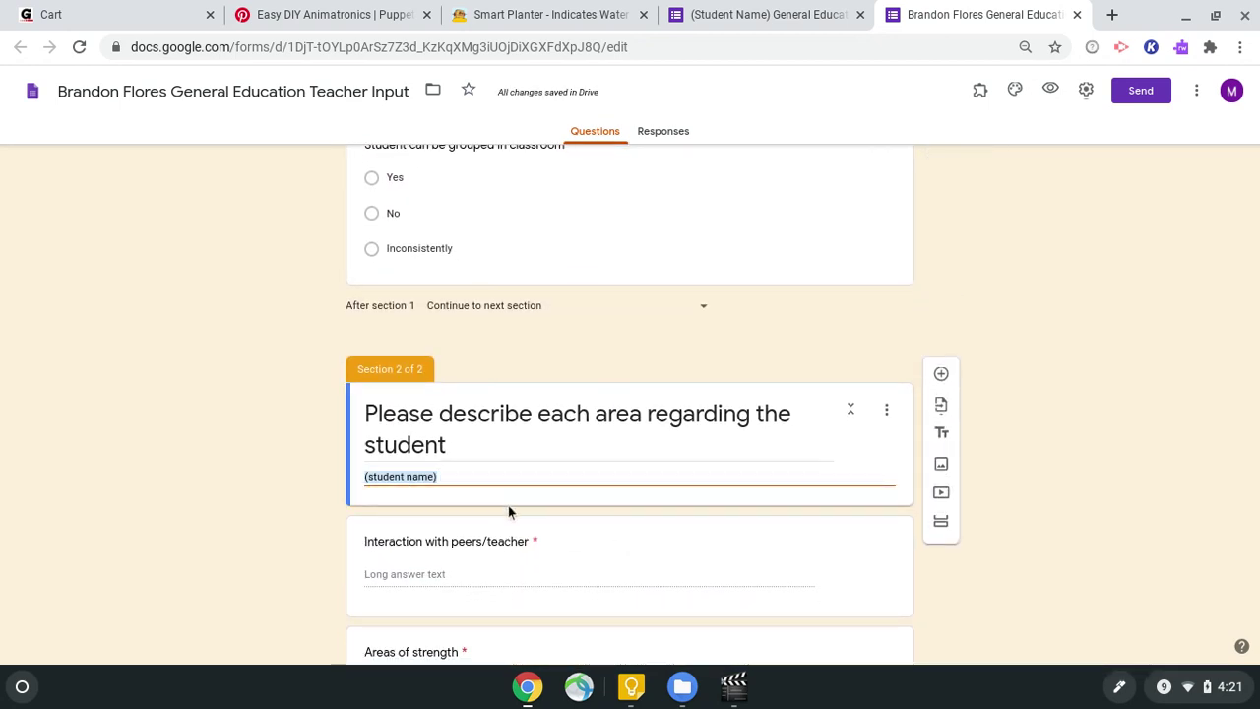
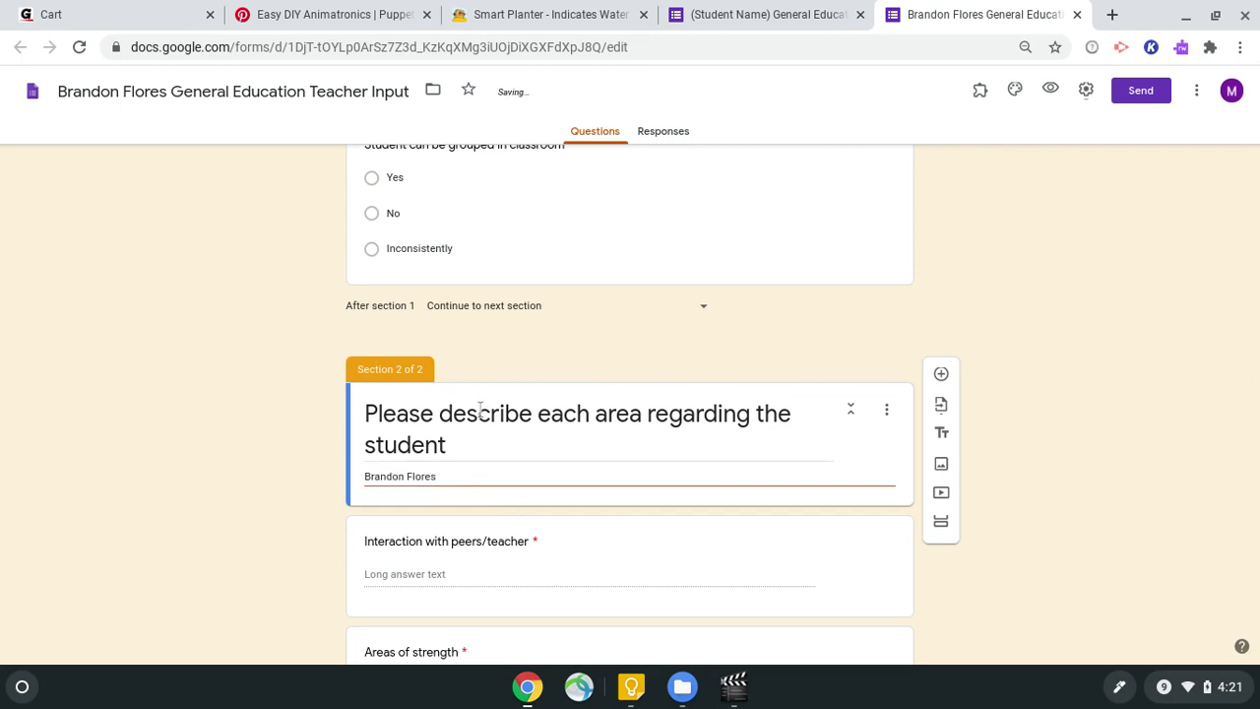
{"action": "scroll", "coordinate": [776, 362], "scroll_direction": "up", "scroll_amount": 2}
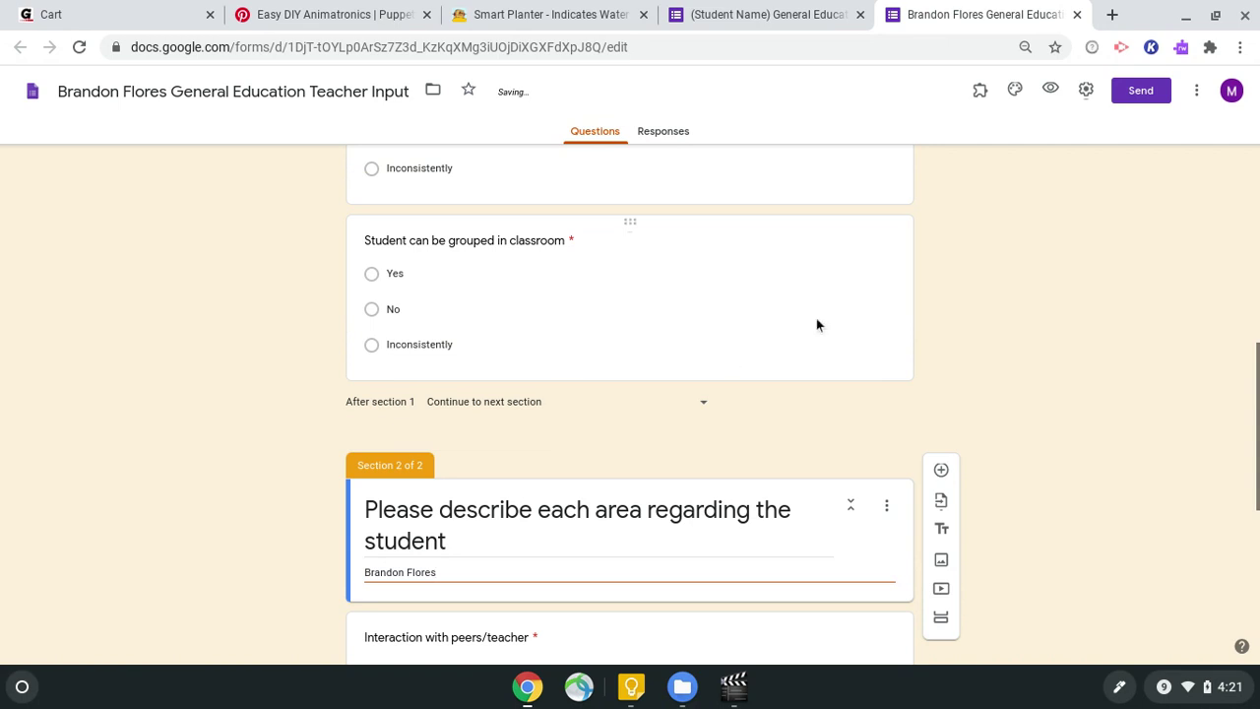
{"action": "scroll", "coordinate": [816, 325], "scroll_direction": "up", "scroll_amount": 5}
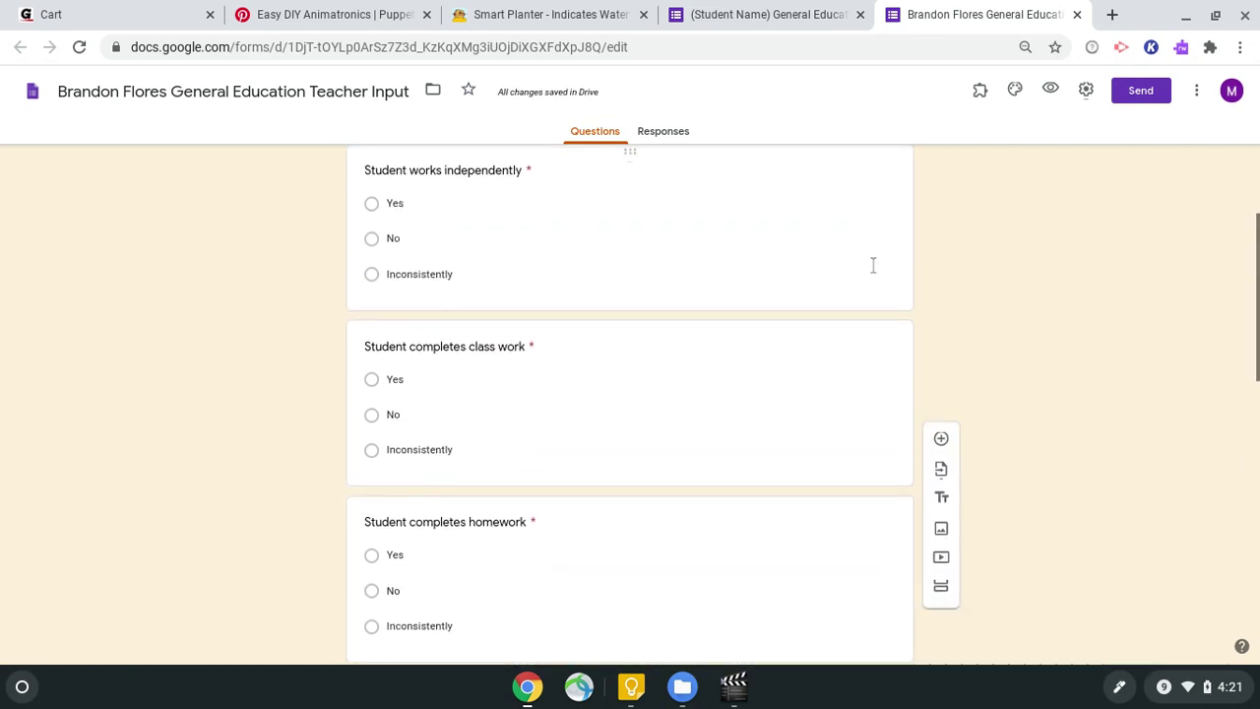
{"action": "scroll", "coordinate": [862, 315], "scroll_direction": "down", "scroll_amount": 7}
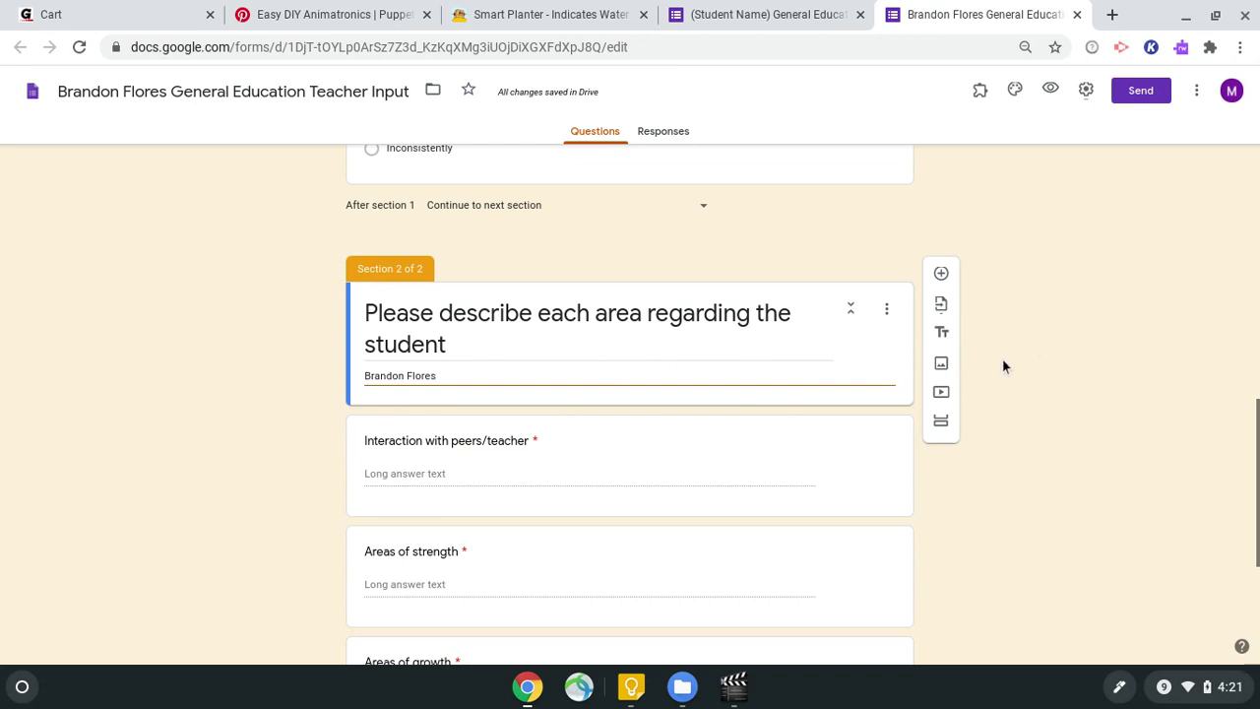
{"action": "scroll", "coordinate": [1002, 360], "scroll_direction": "up", "scroll_amount": 2}
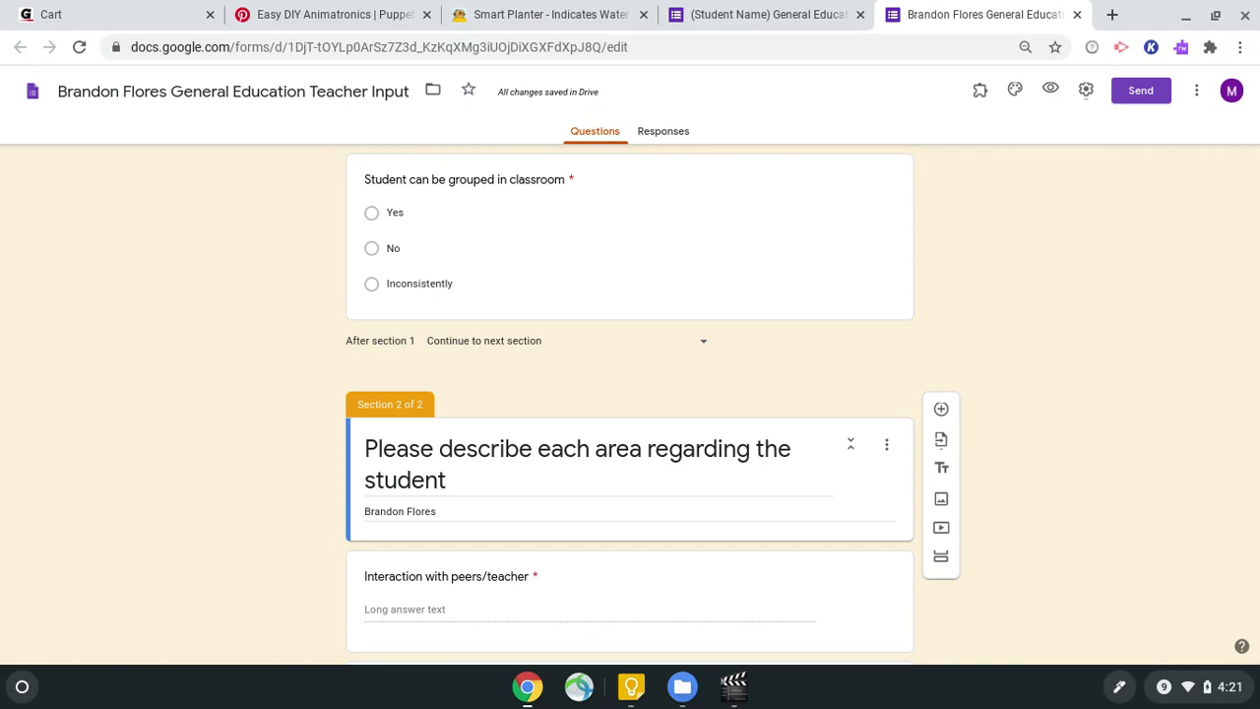
{"action": "left_click", "coordinate": [1141, 93]}
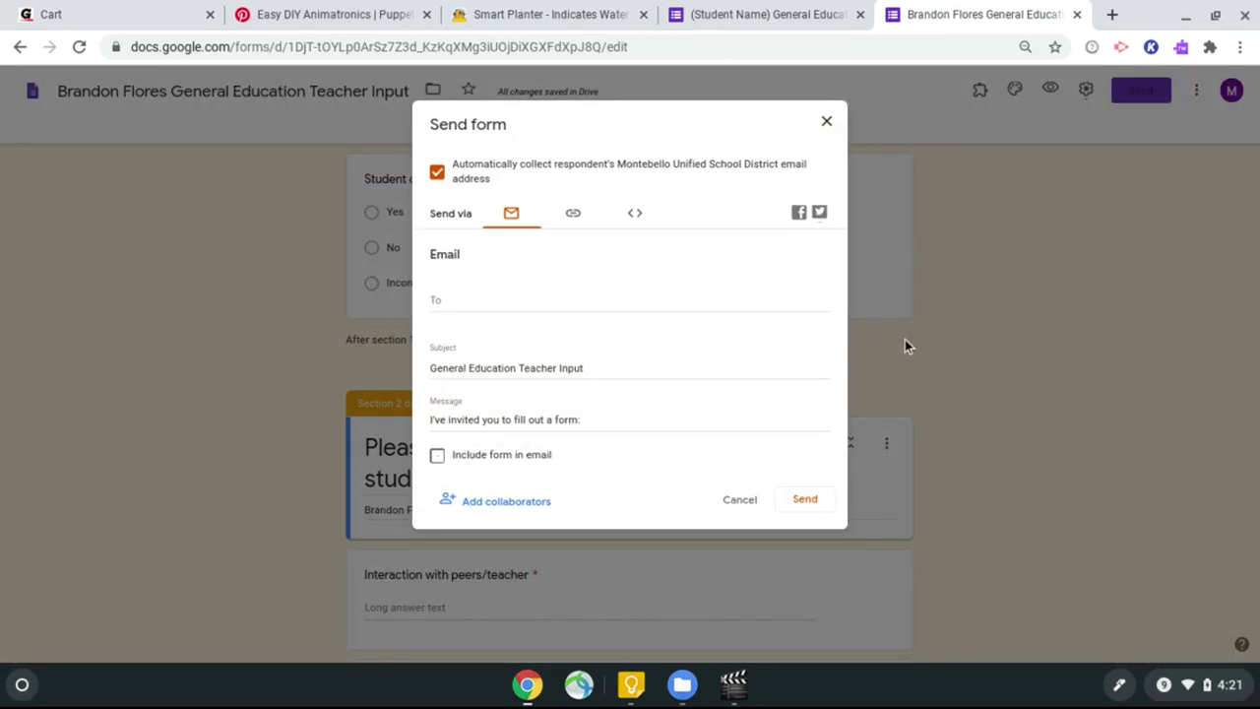
{"action": "left_click", "coordinate": [574, 218]}
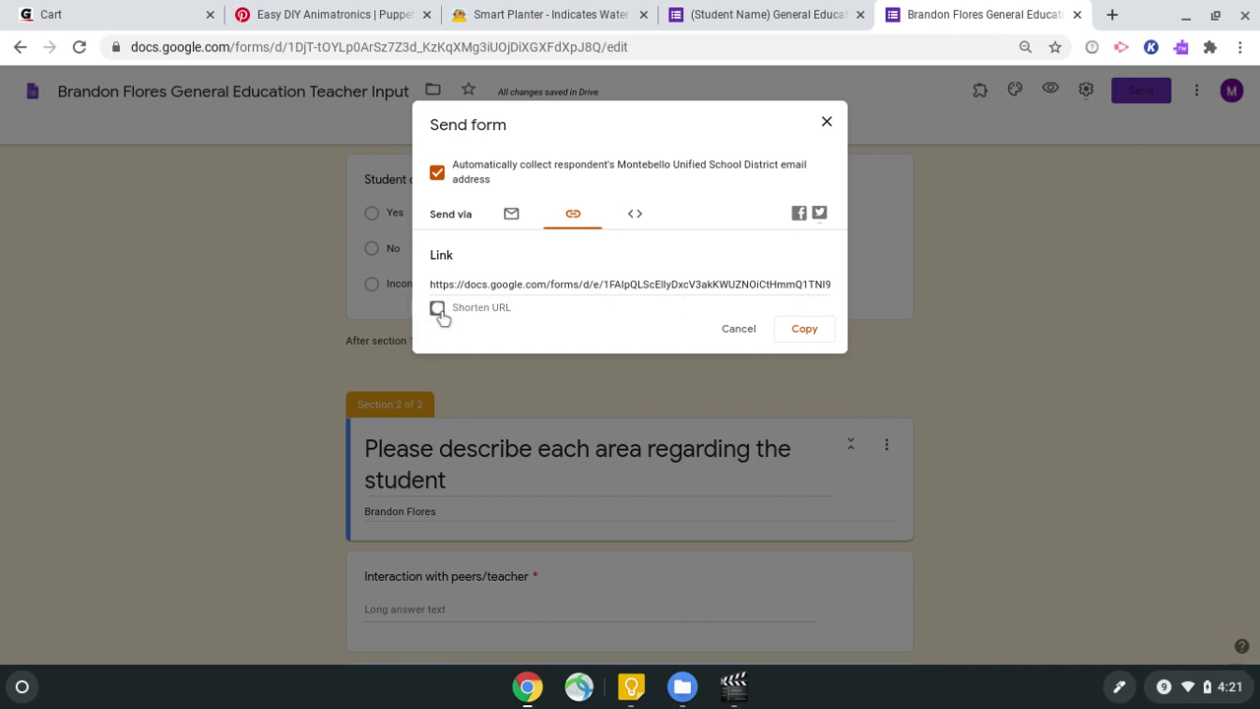
{"action": "left_click", "coordinate": [437, 308]}
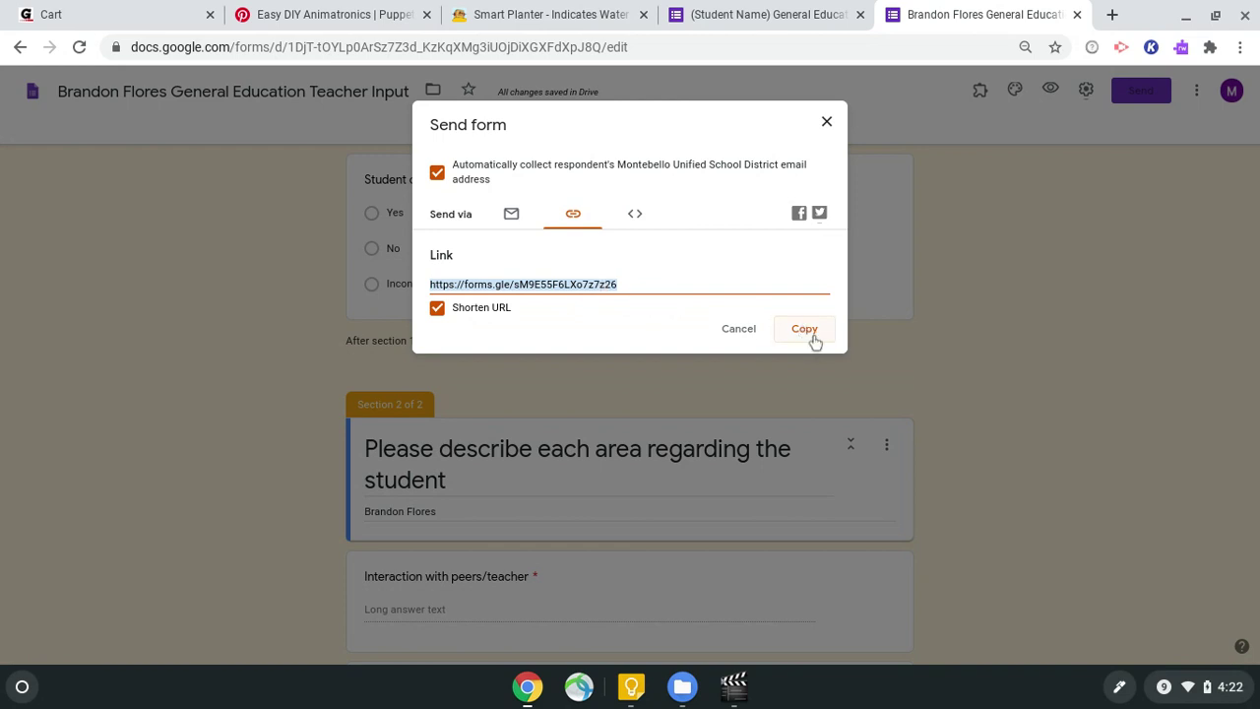
{"action": "left_click", "coordinate": [815, 340]}
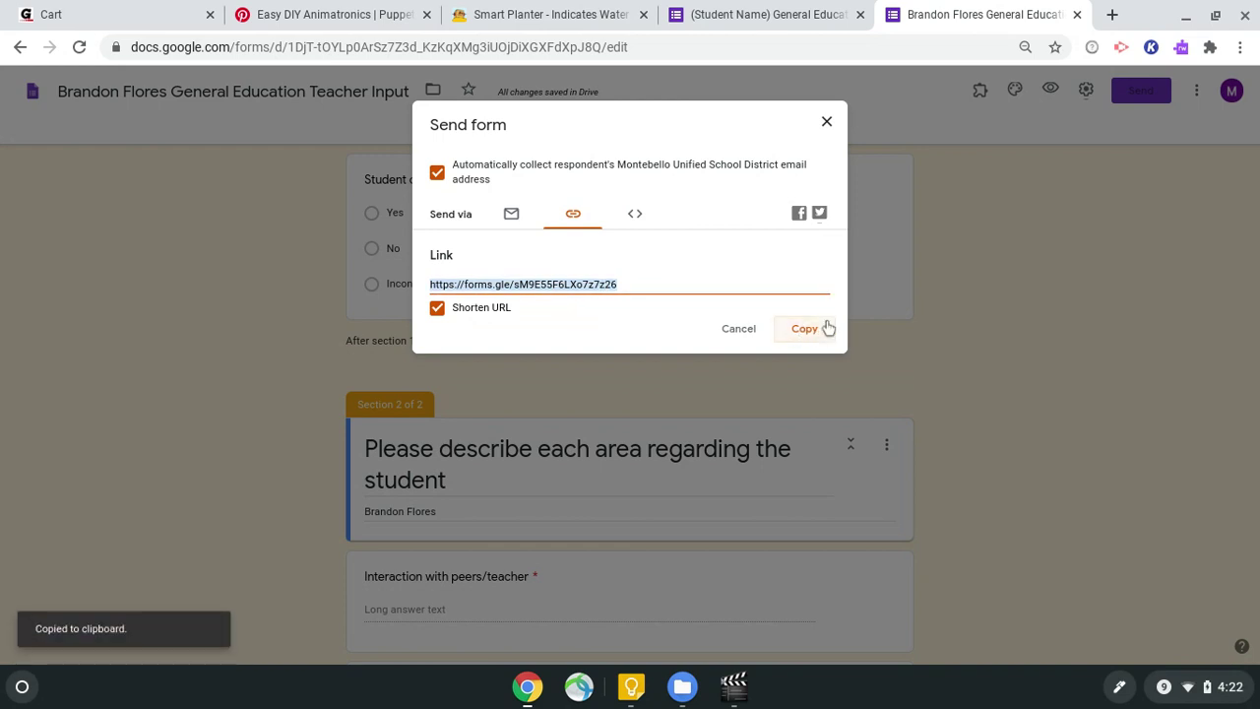
{"action": "left_click", "coordinate": [813, 341]}
{"action": "left_click", "coordinate": [826, 124]}
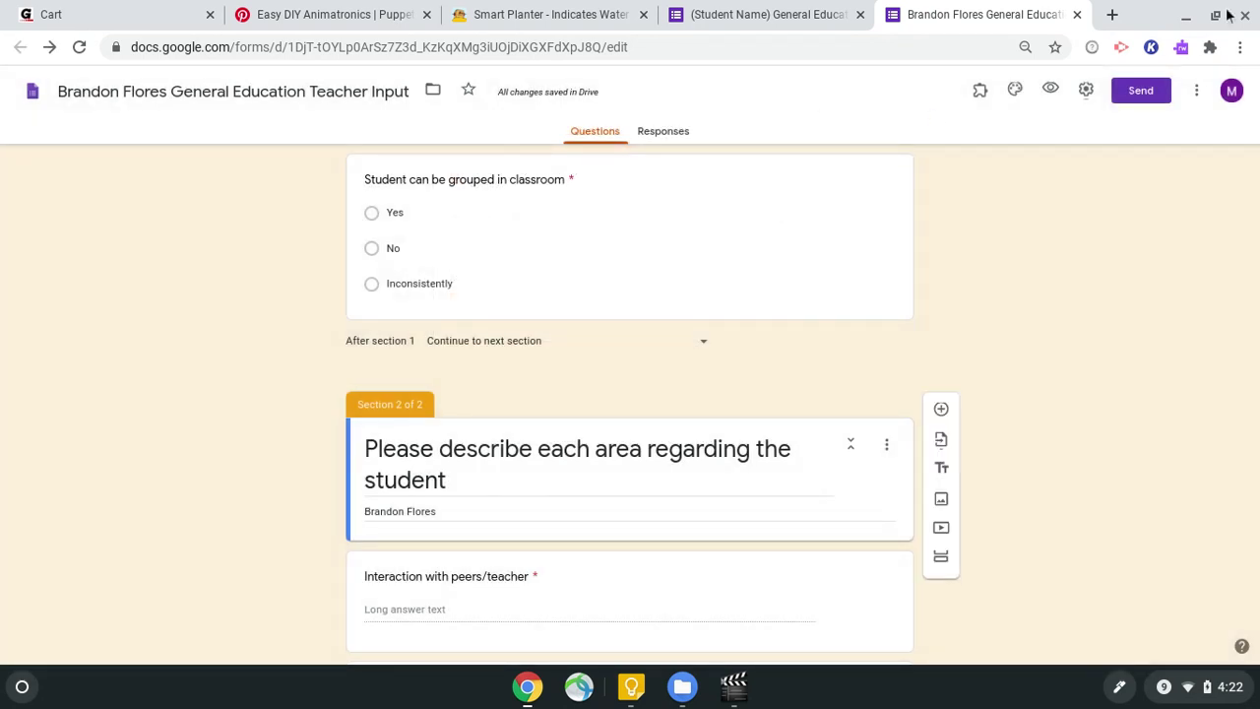
Step: Open the Gmail inbox in a new browser tab
{"action": "left_click", "coordinate": [1113, 14]}
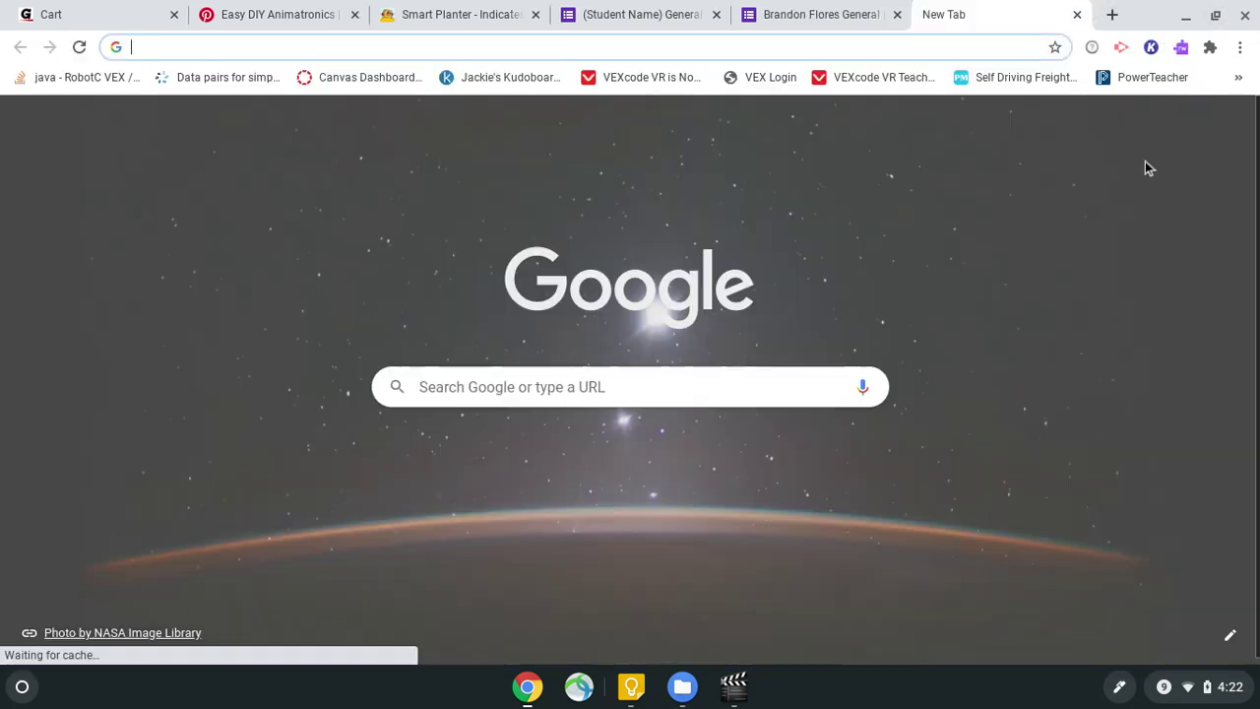
{"action": "left_click", "coordinate": [1089, 126]}
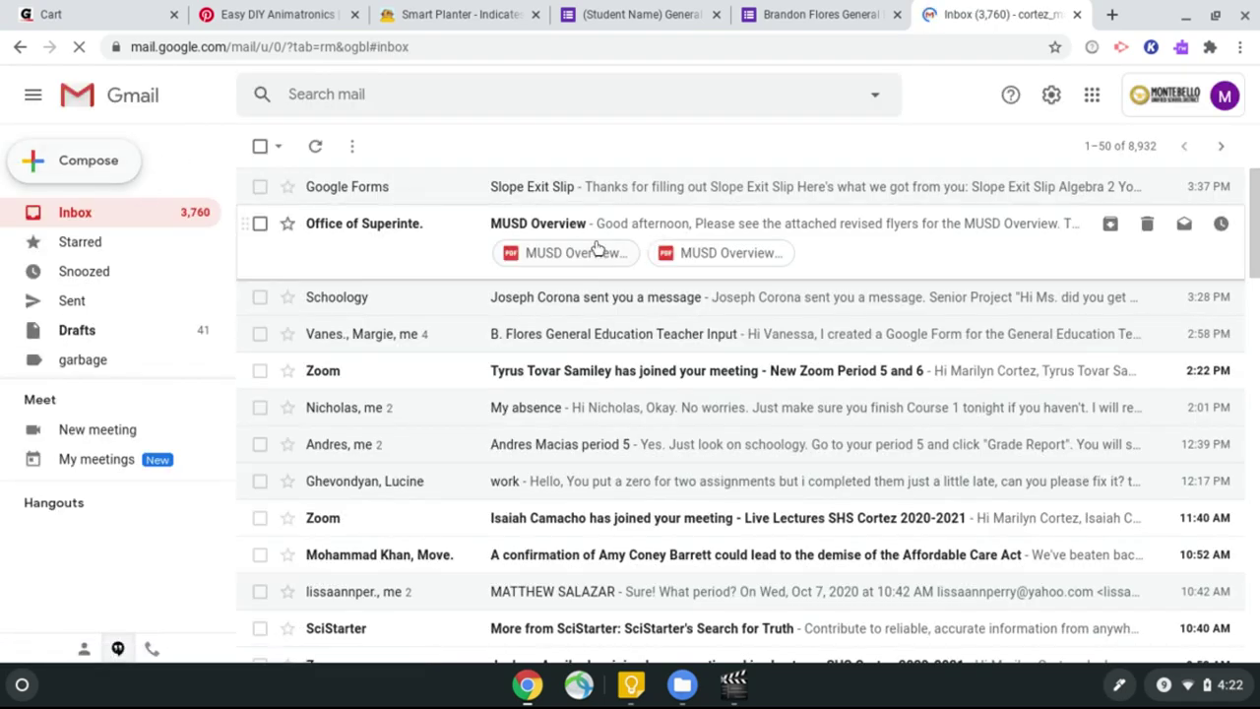
Step: Compose a new Gmail message with the shortened form link pasted into its body, then return to the form
{"action": "left_click", "coordinate": [107, 174]}
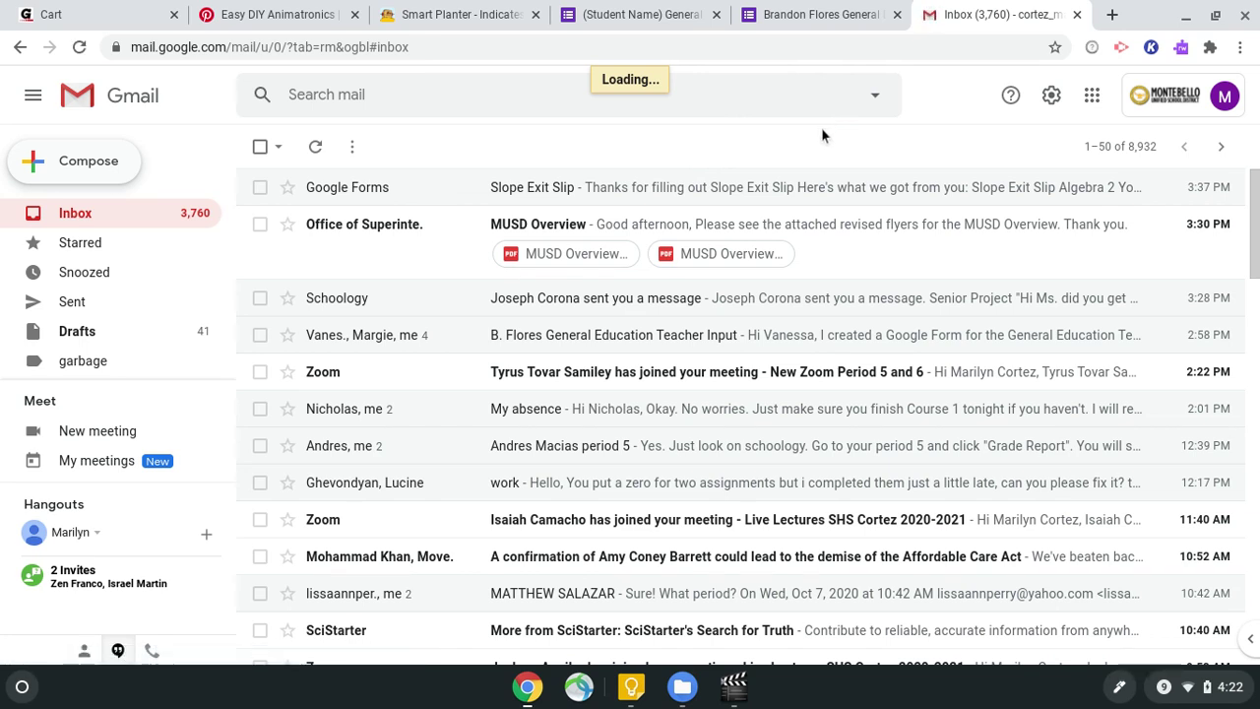
{"action": "left_click", "coordinate": [98, 171]}
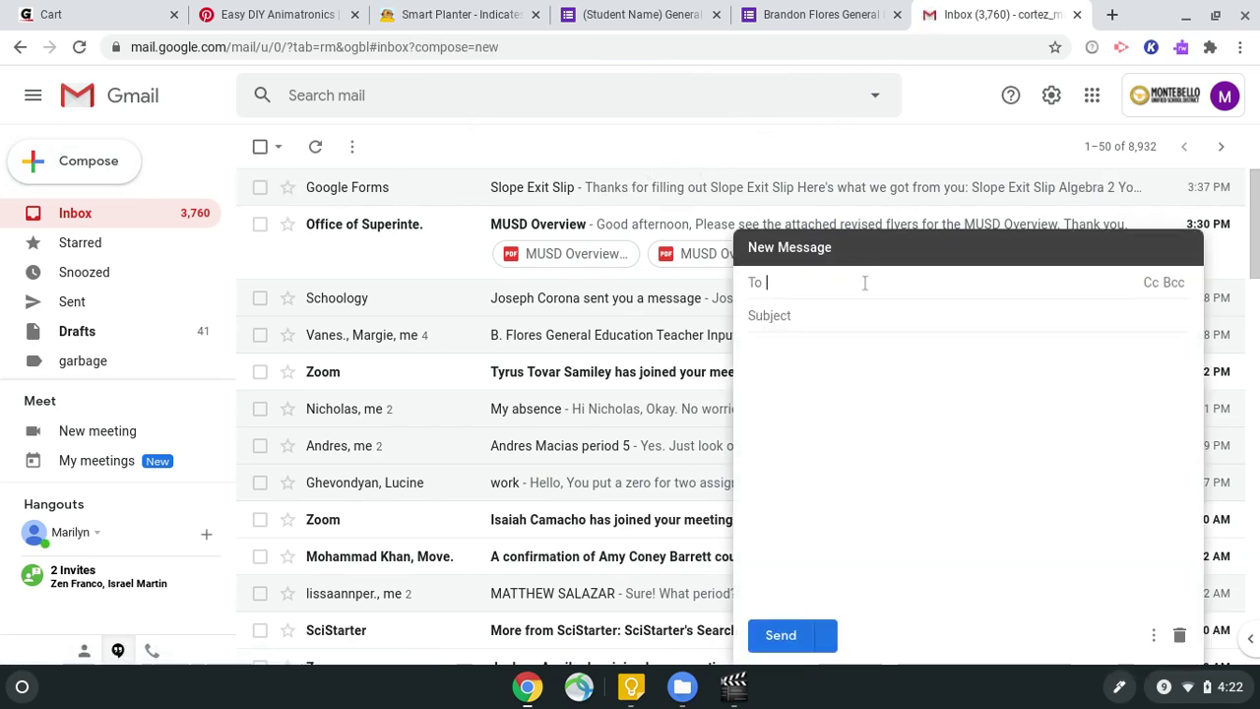
{"action": "right_click", "coordinate": [843, 363]}
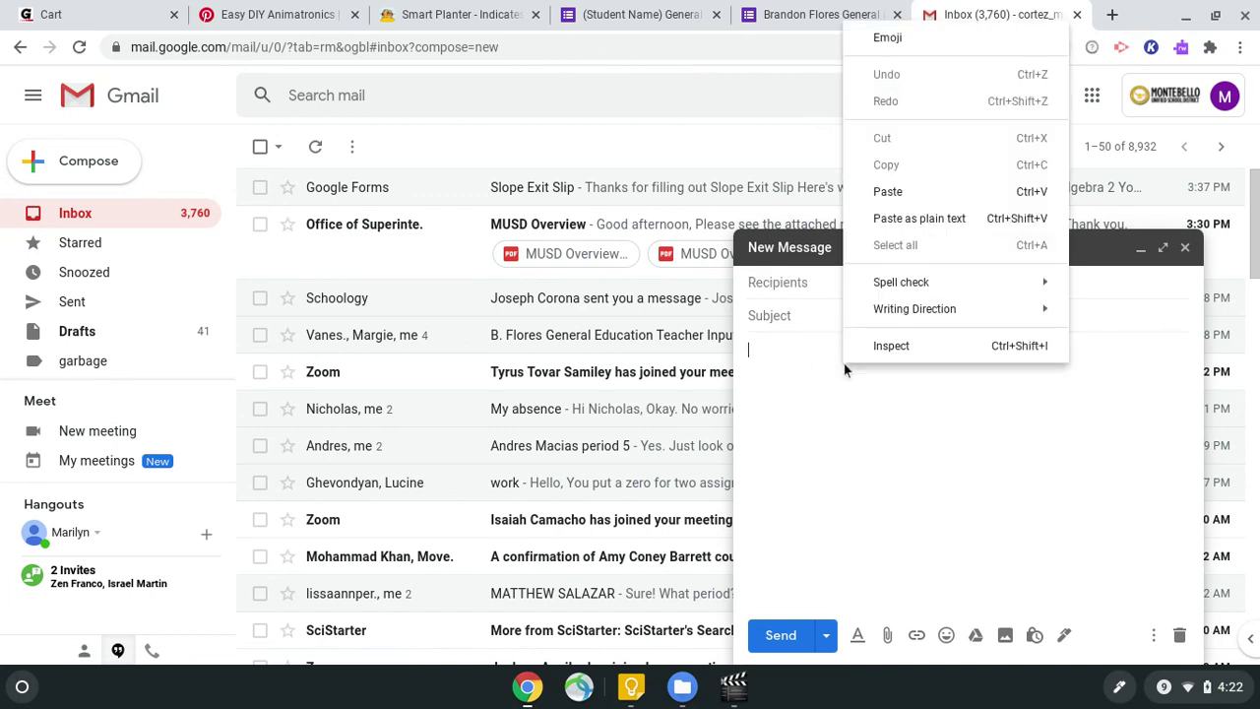
{"action": "left_click", "coordinate": [889, 192]}
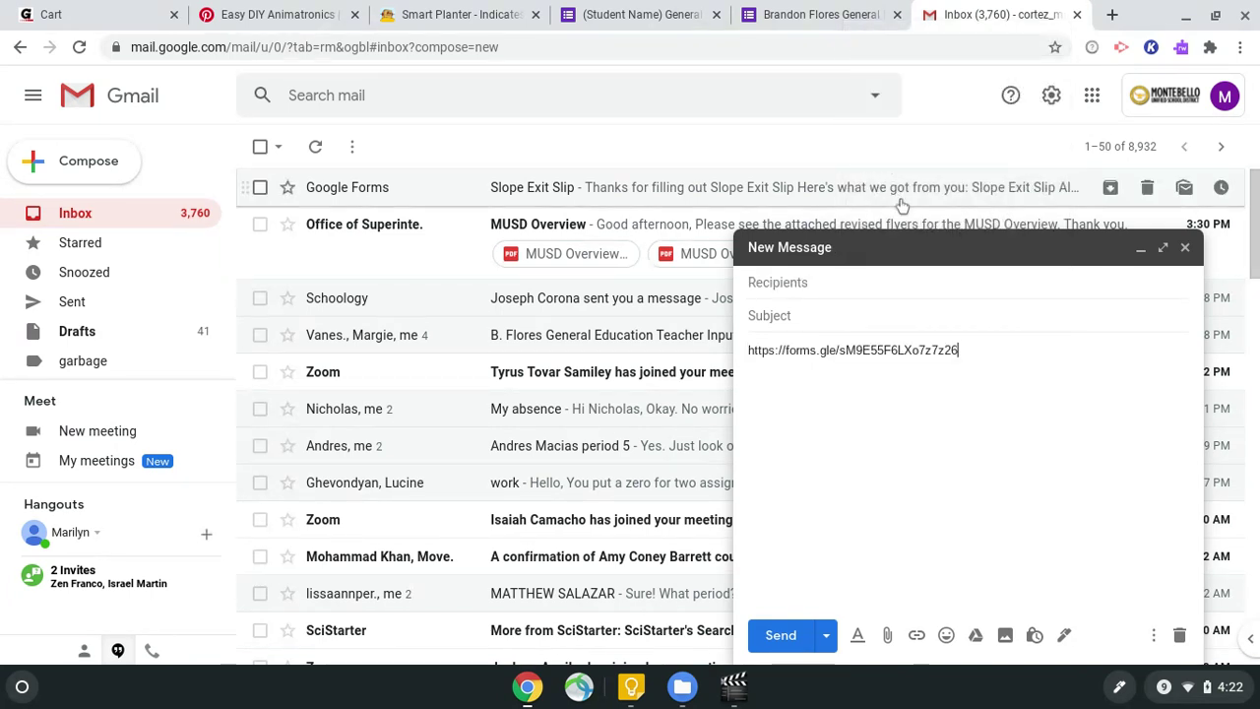
{"action": "left_click", "coordinate": [829, 16]}
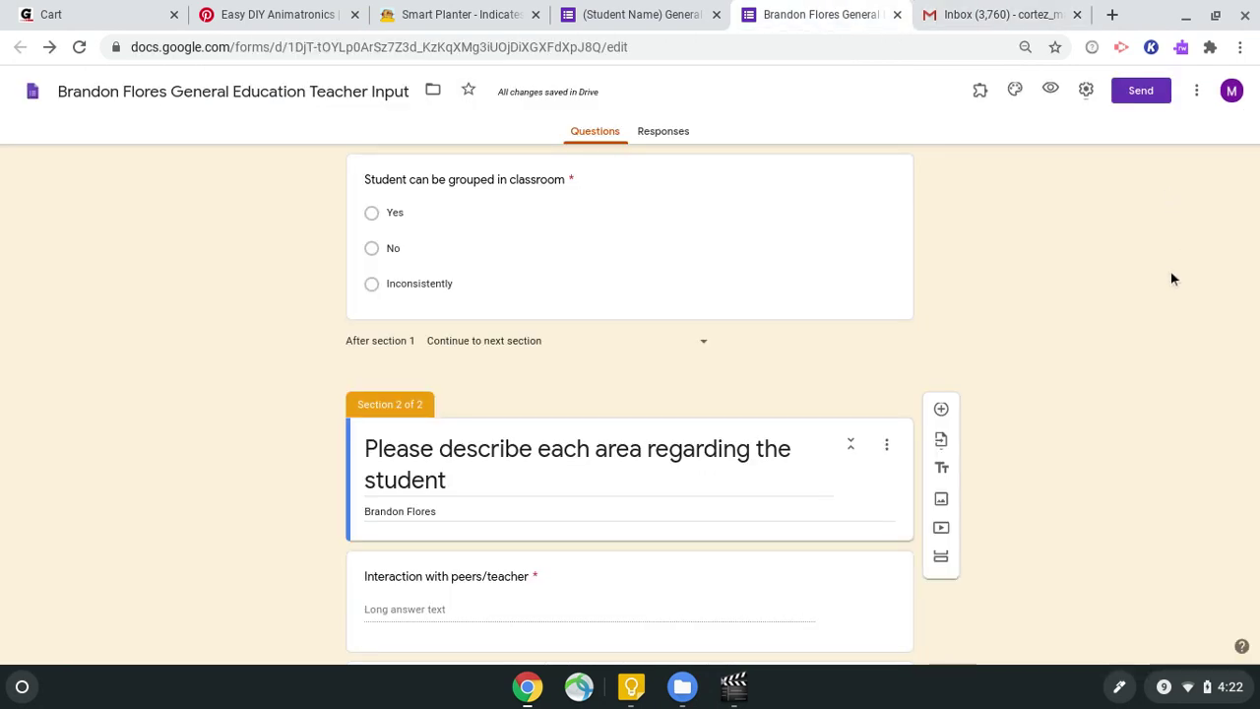
{"action": "scroll", "coordinate": [1172, 279], "scroll_direction": "up", "scroll_amount": 10}
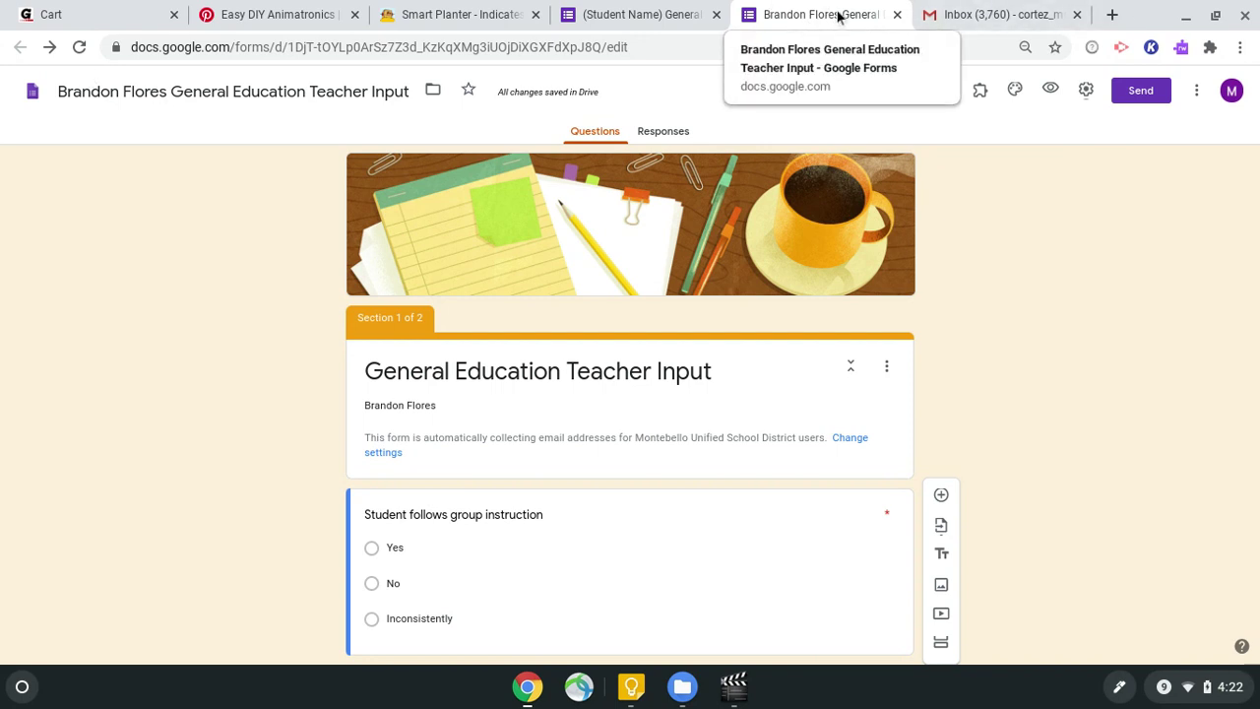
{"action": "left_click", "coordinate": [626, 13]}
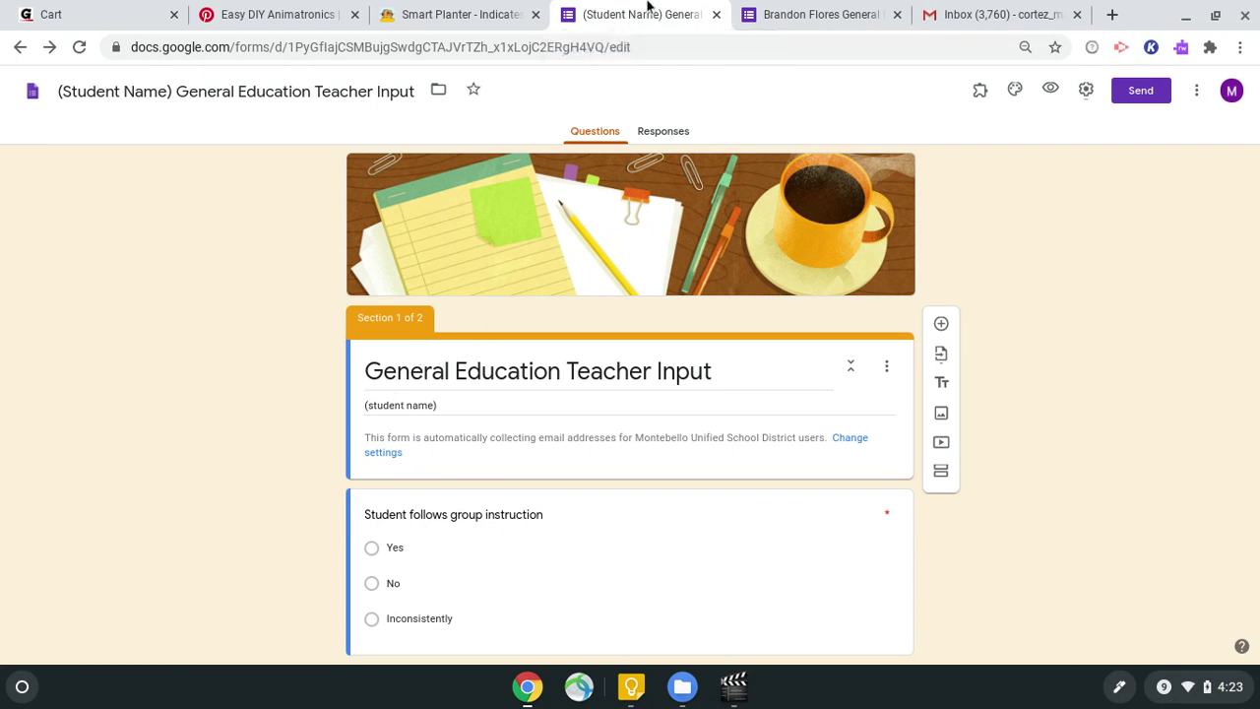
{"action": "left_click", "coordinate": [828, 16]}
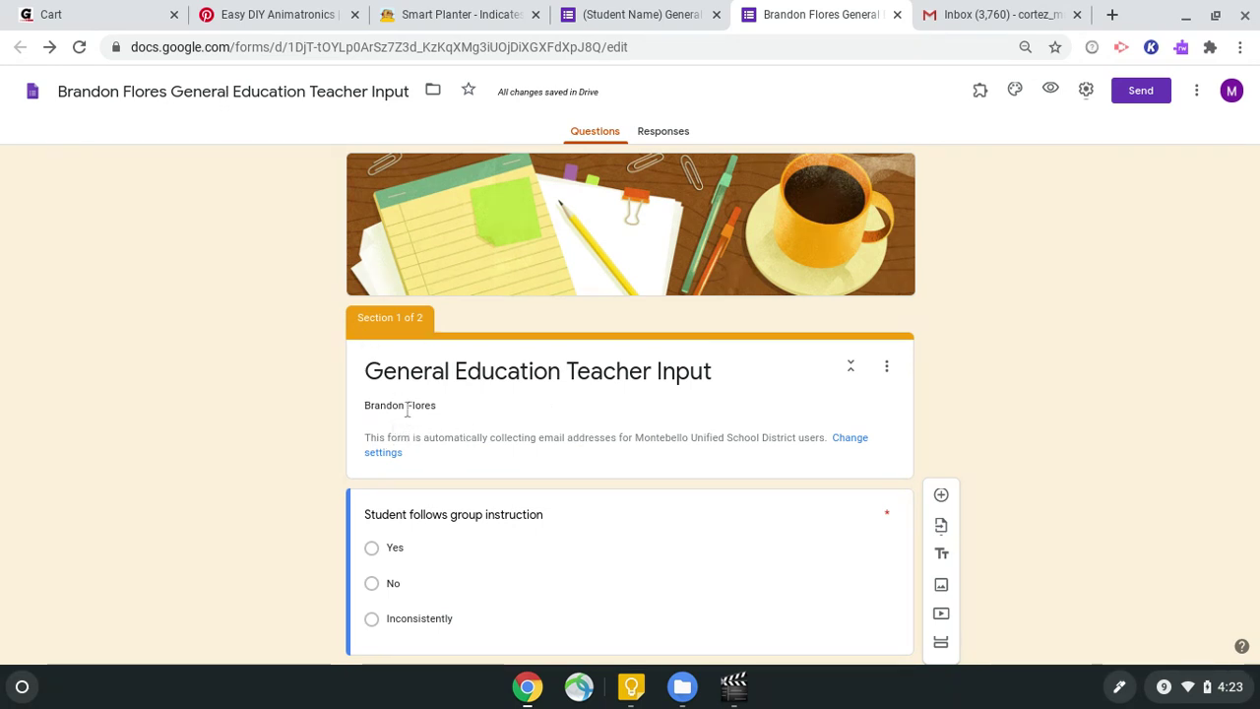
{"action": "scroll", "coordinate": [434, 413], "scroll_direction": "down", "scroll_amount": 3}
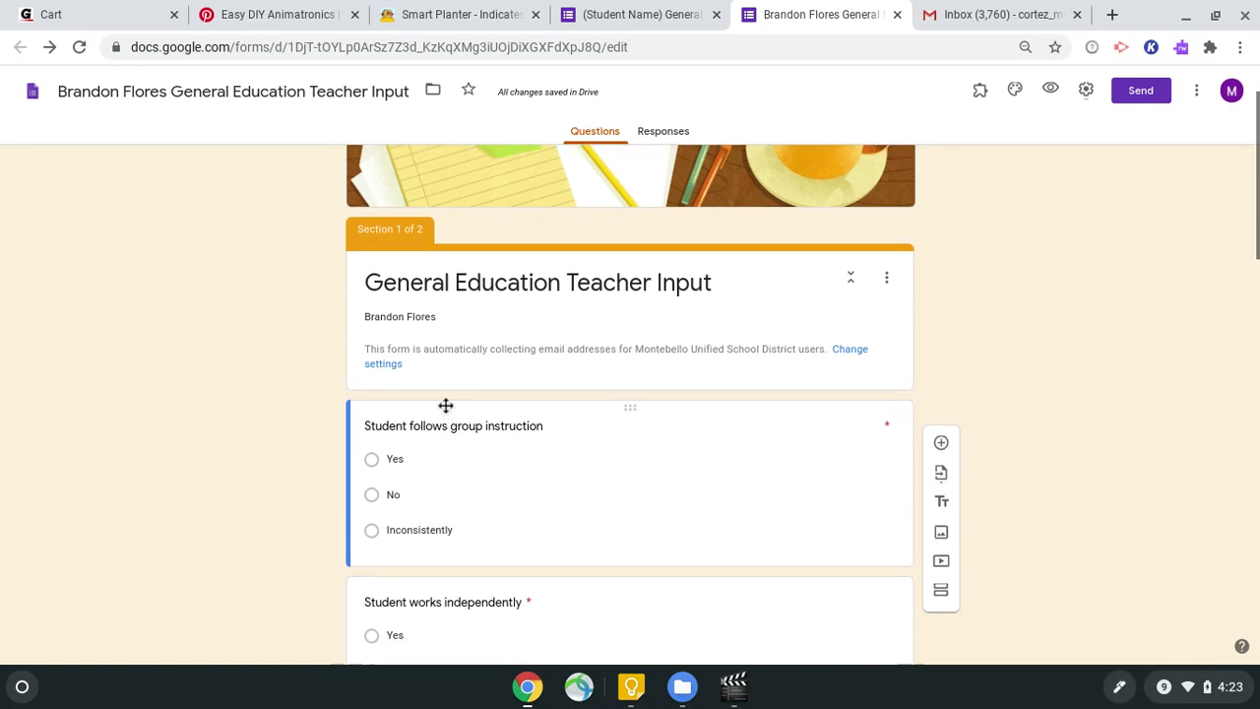
{"action": "scroll", "coordinate": [446, 410], "scroll_direction": "down", "scroll_amount": 12}
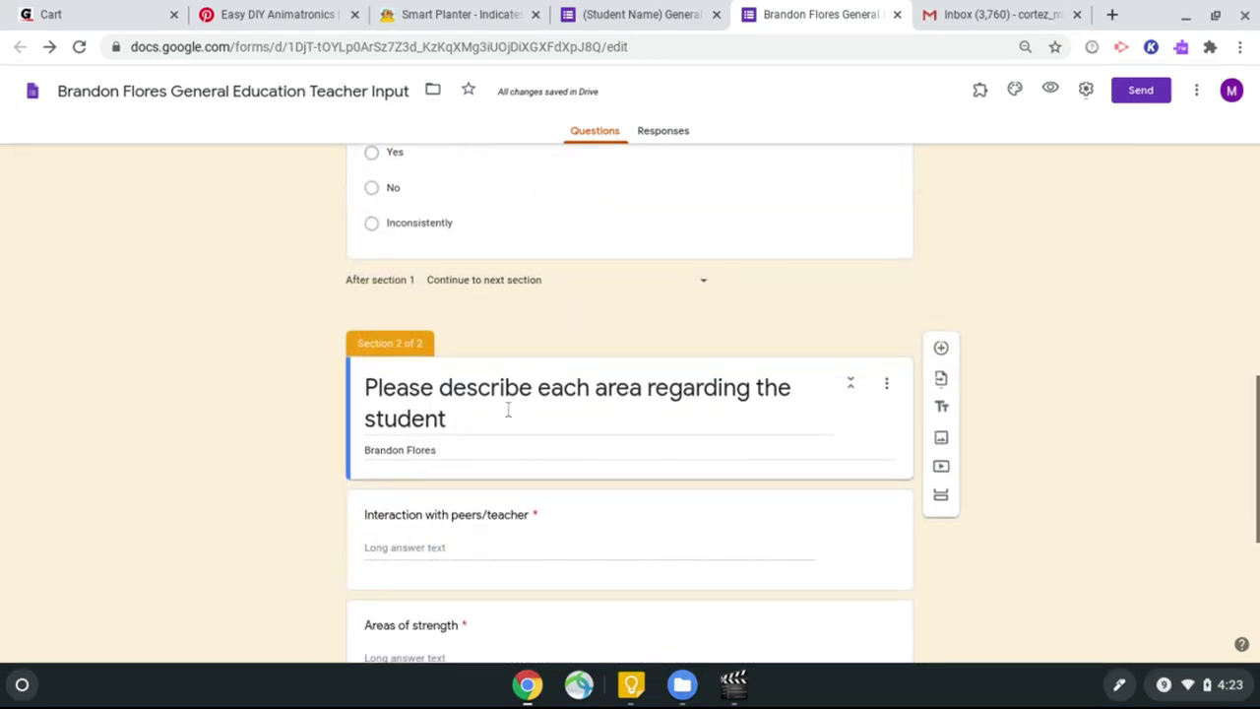
{"action": "scroll", "coordinate": [1026, 307], "scroll_direction": "up", "scroll_amount": 3}
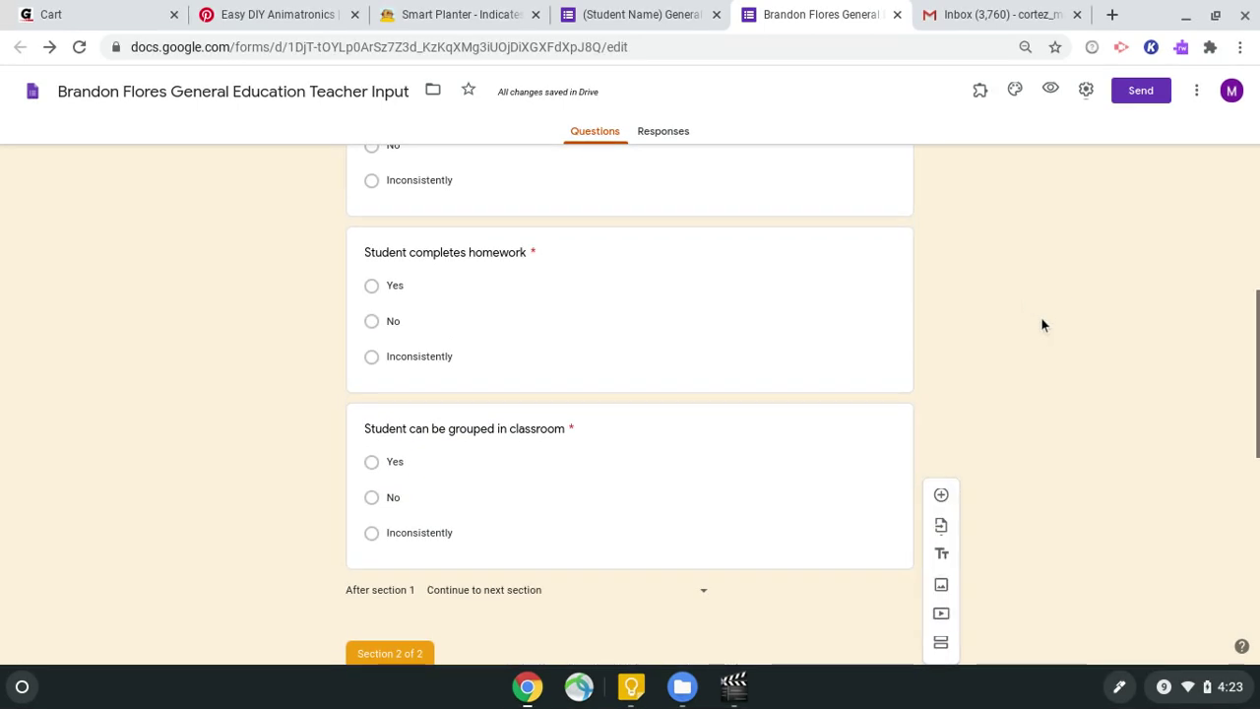